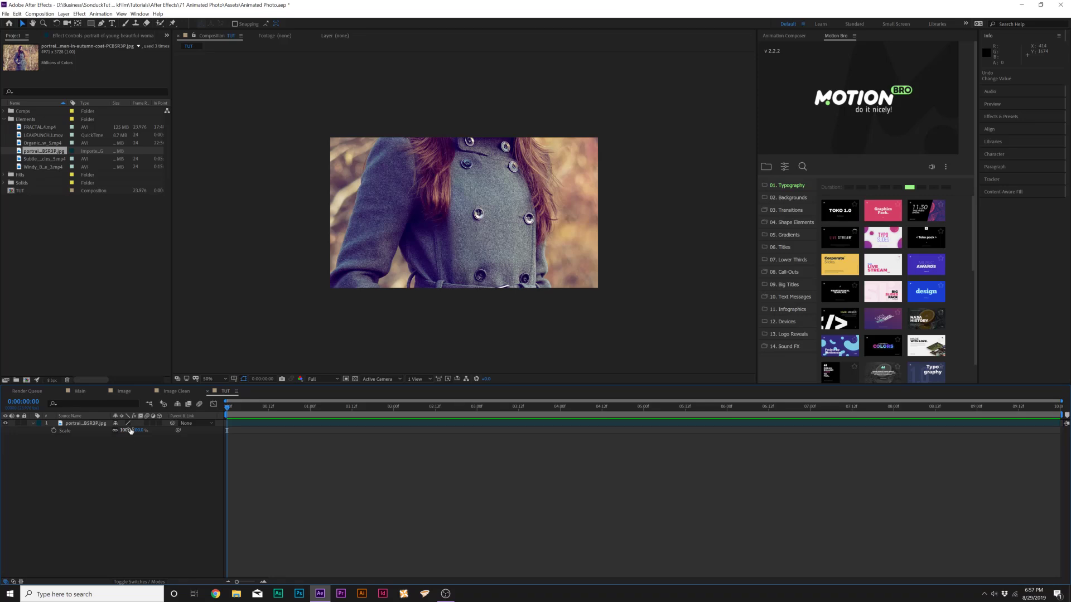
Scale the portrait photo down to 47% and view the composition at 100%
left_click_drag(131, 431, 102, 426)
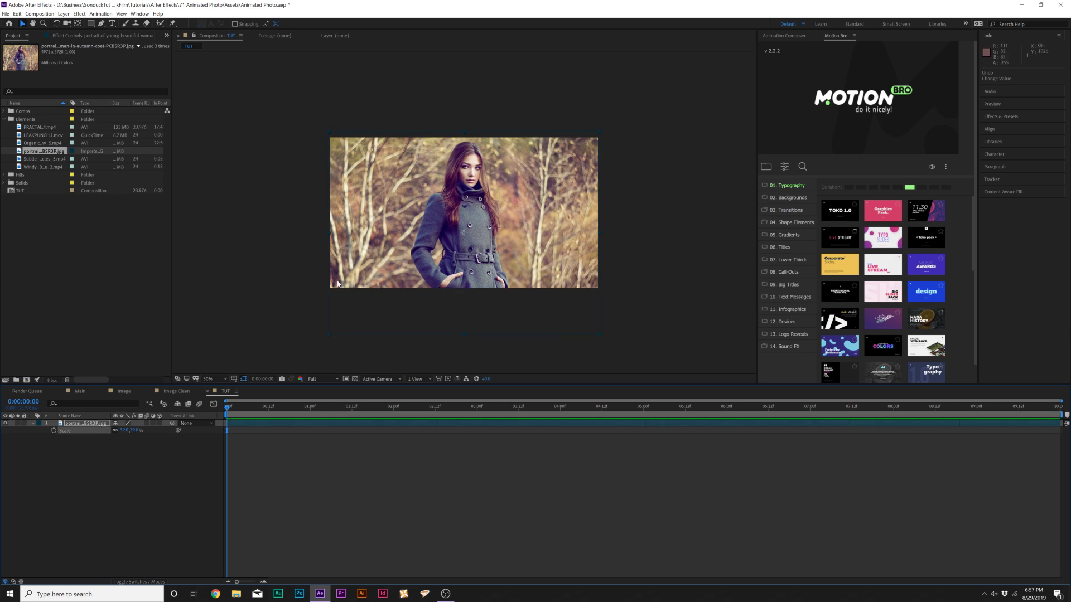
key("slash")
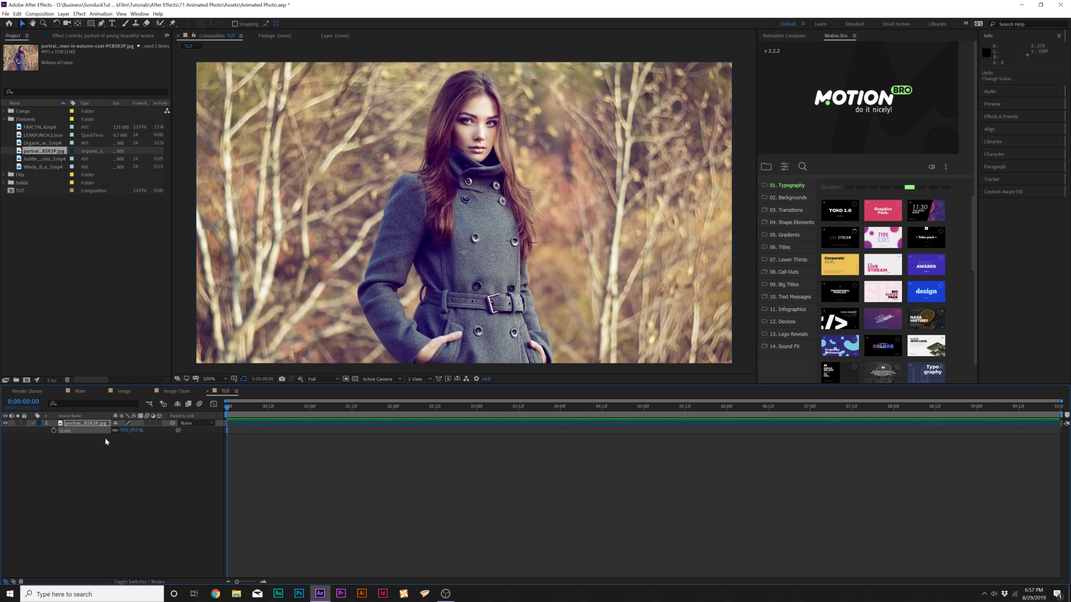
key("s")
left_click(114, 425)
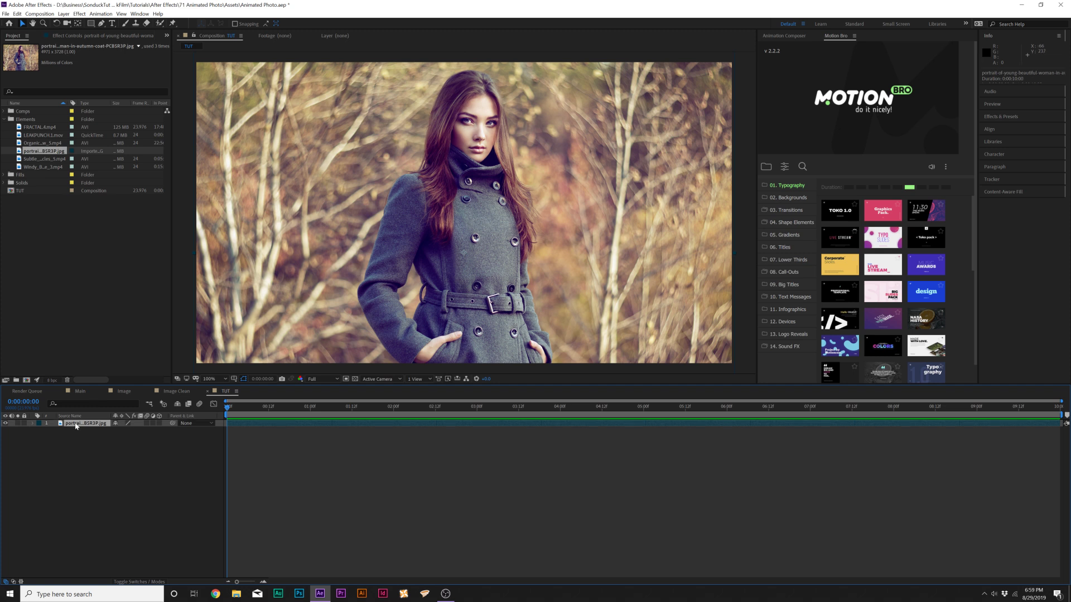
left_click(1012, 191)
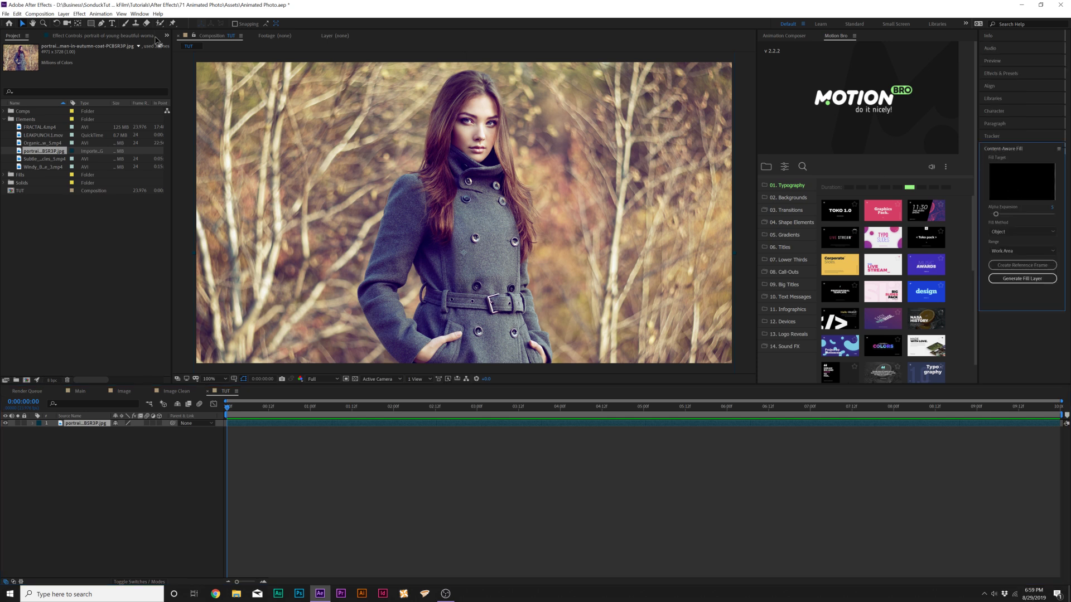
Look through the Window panel list, then zoom the view out to show the whole photo
left_click(139, 13)
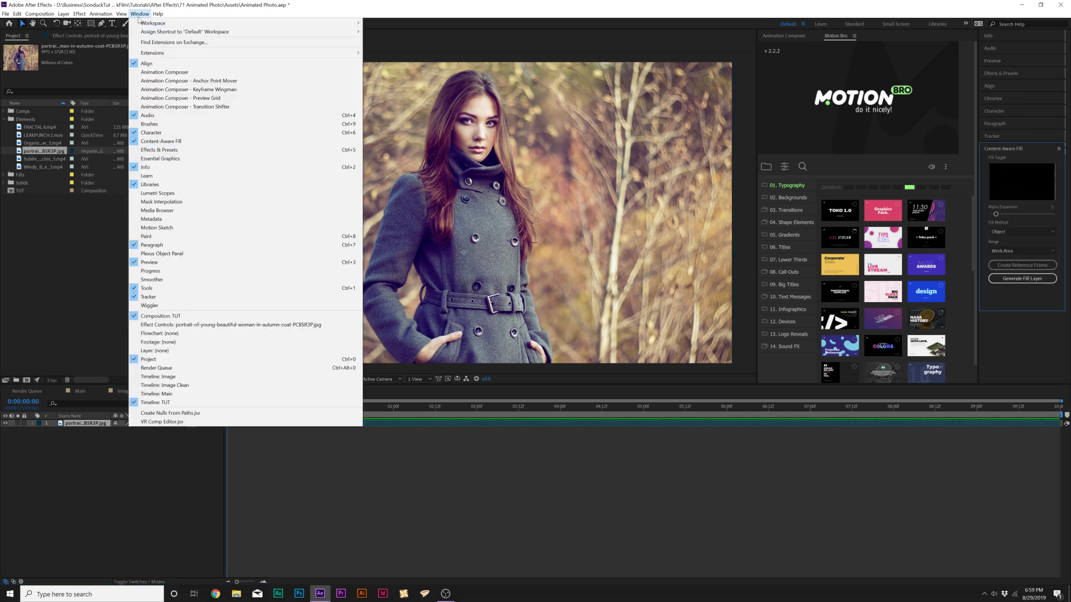
left_click(86, 489)
key("comma")
Draw a closed seven-point mask around the woman and reveal its Mask Path
left_click(414, 299)
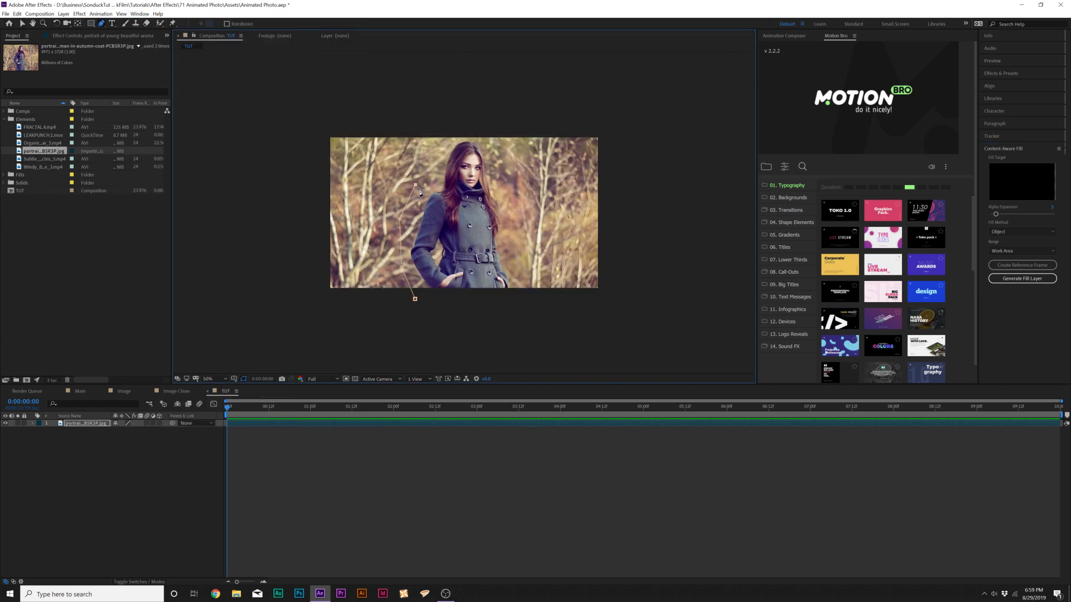
left_click(400, 219)
left_click(414, 171)
left_click(452, 119)
left_click(489, 130)
left_click(500, 180)
left_click(519, 289)
left_click(415, 299)
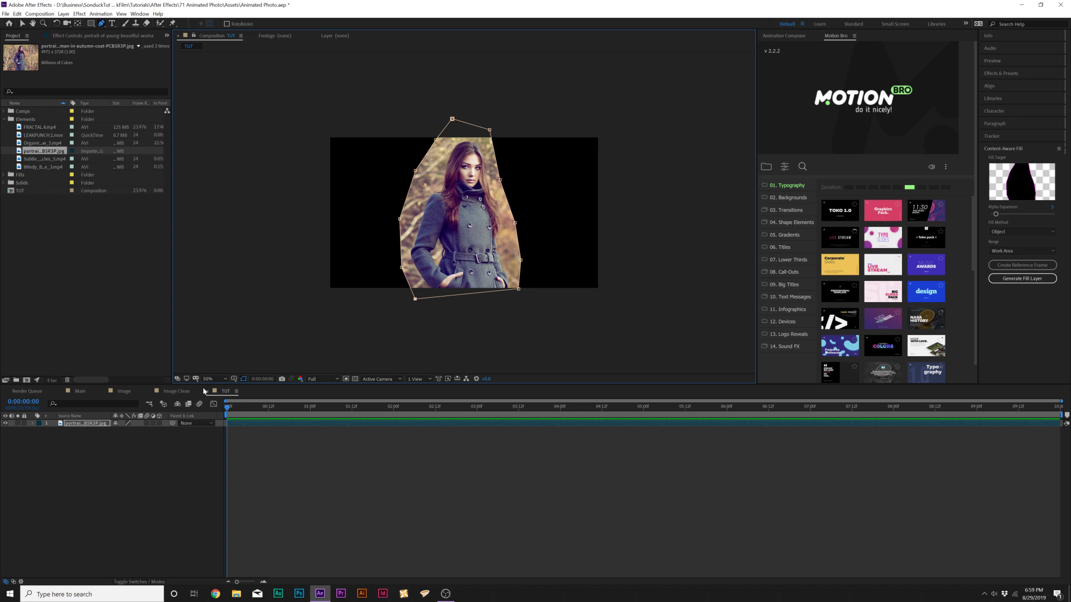
key("m")
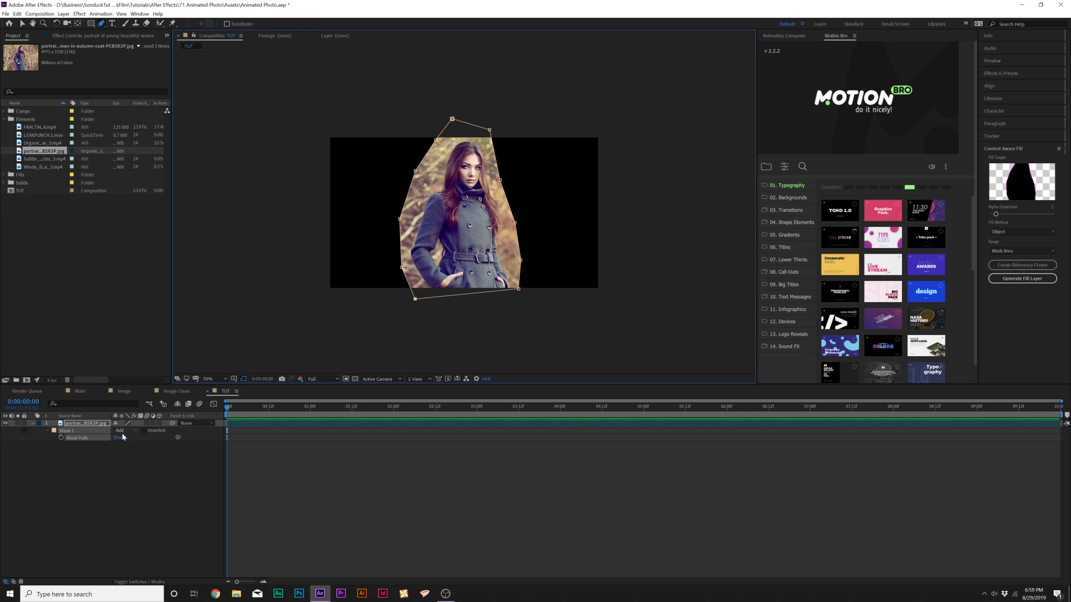
Set Mask 1 to Subtract and generate a Content-Aware Fill layer
left_click(121, 432)
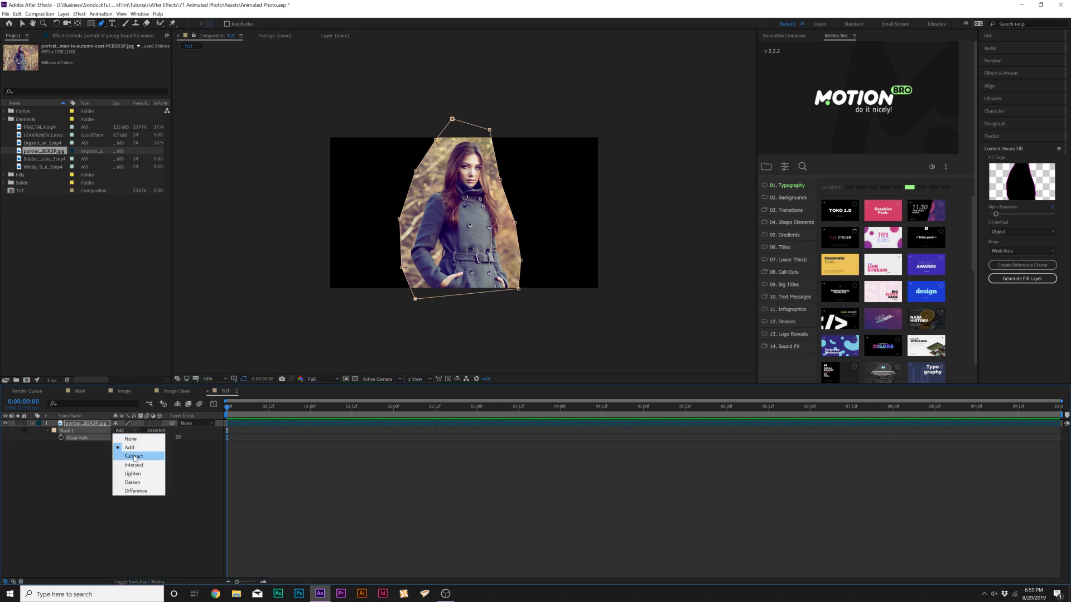
left_click(134, 457)
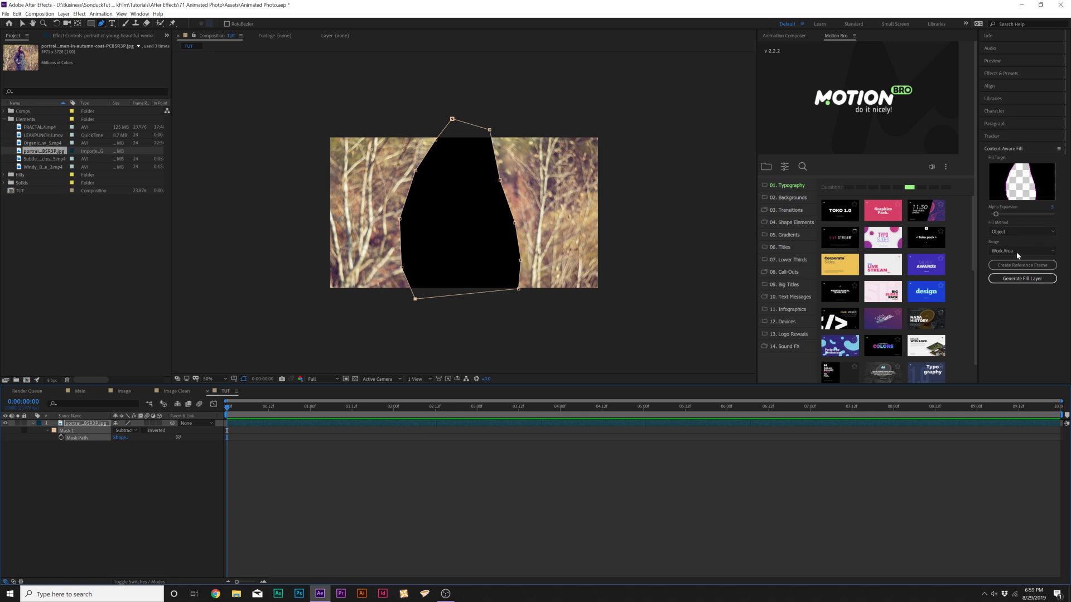
left_click(998, 223)
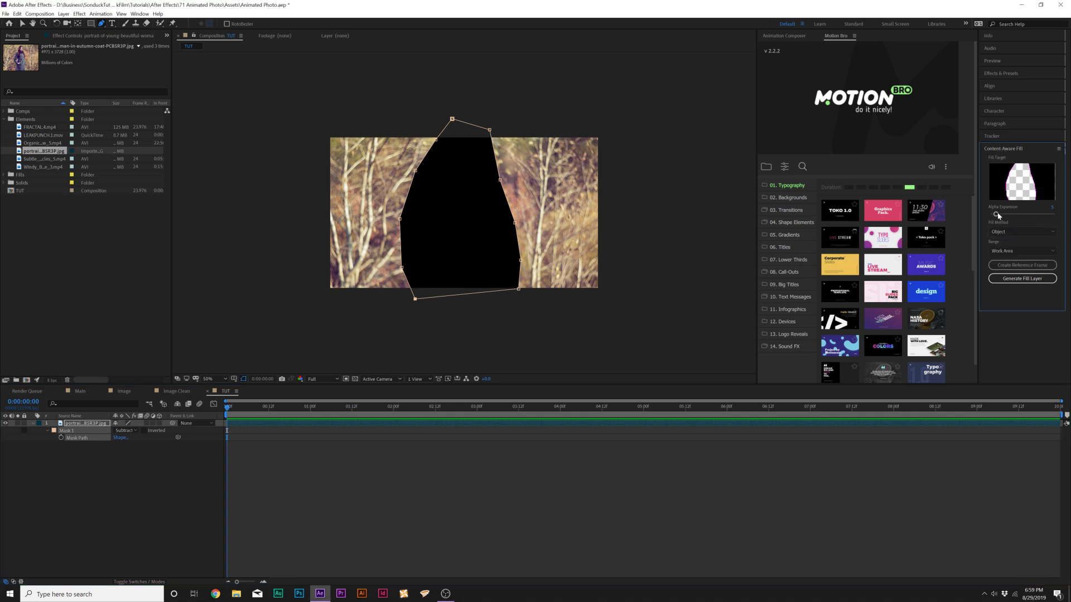
left_click(1011, 280)
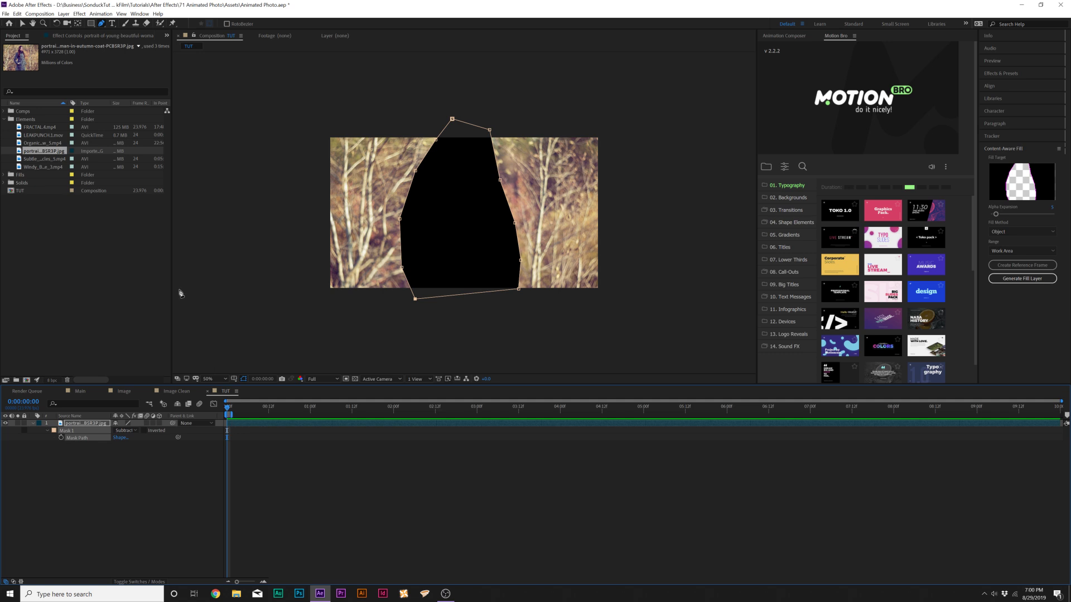
left_click(1013, 280)
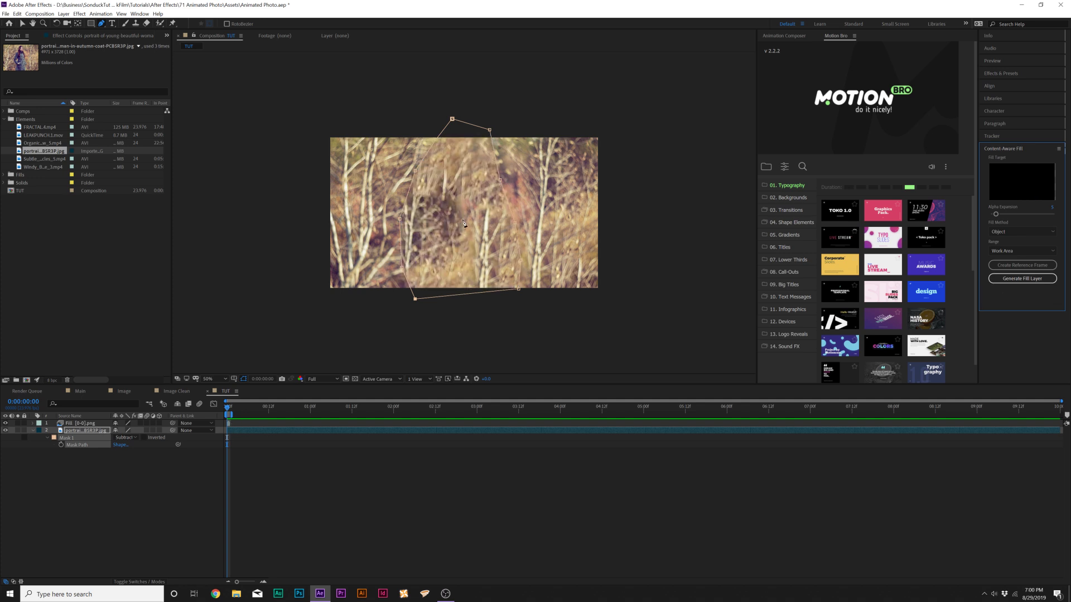
Let the fill analysis finish, then zoom the viewer and the timeline's start in
scroll(413, 231, "up", 2)
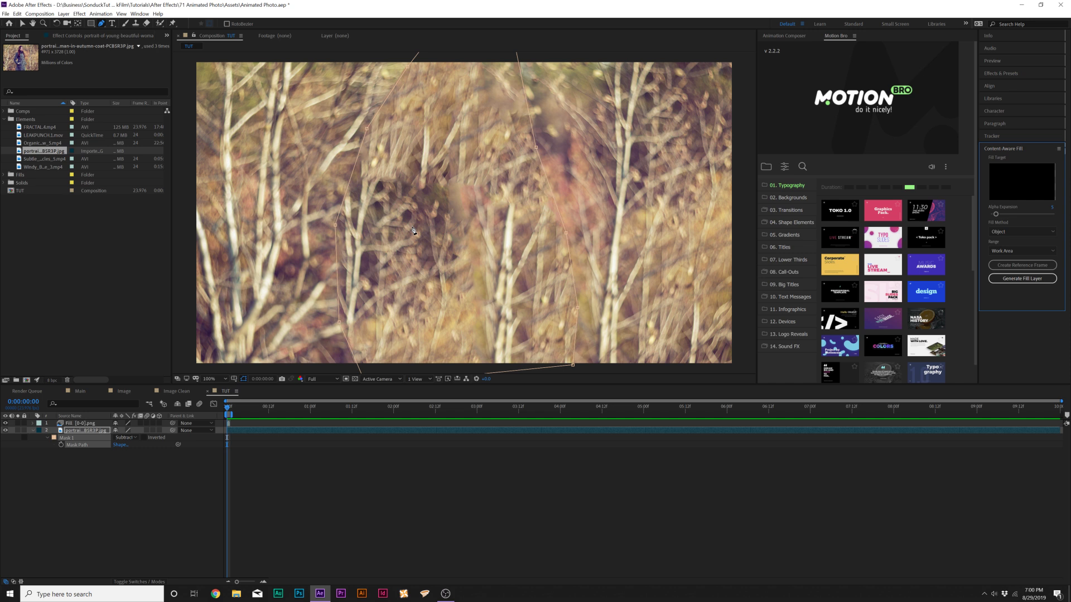
left_click(278, 430)
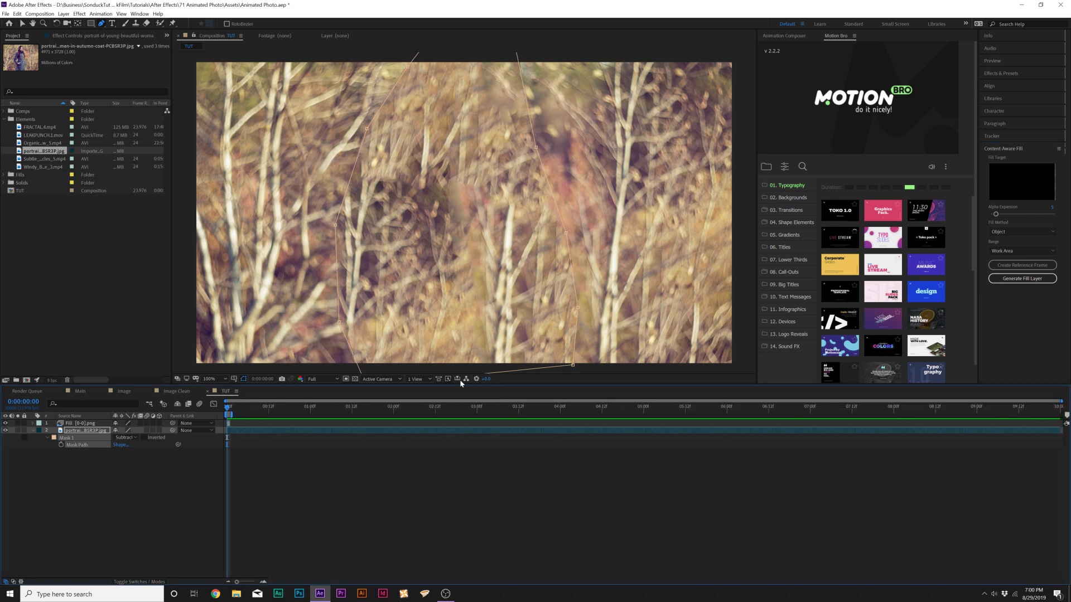
key("equal")
key("equal")
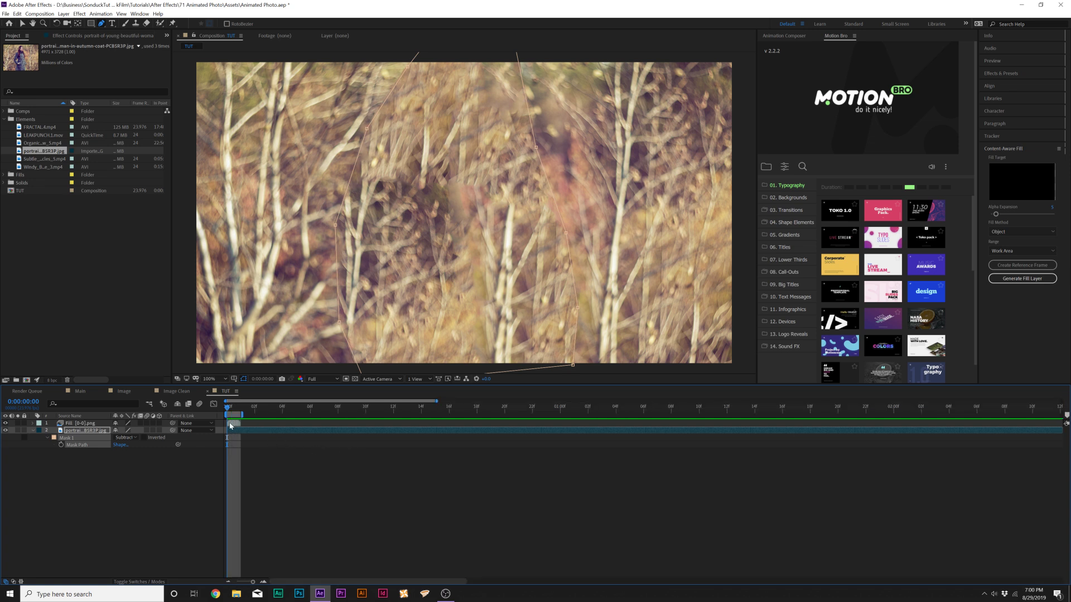
Enable Time Remapping on the Fill layer and extend it to the end of the 10-second comp
left_click(83, 423)
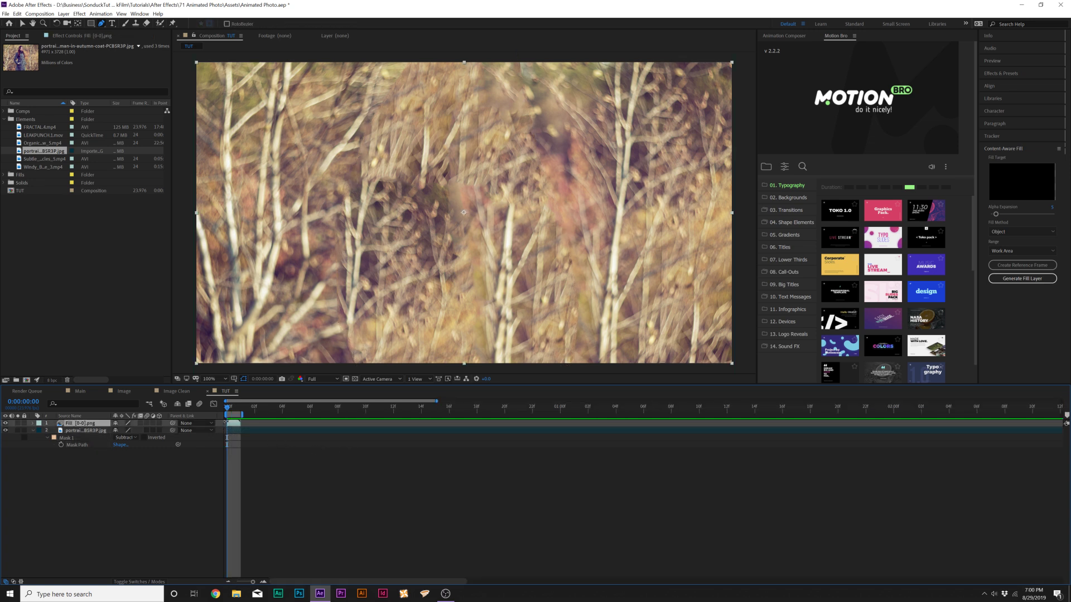
right_click(233, 205)
mouse_move(265, 258)
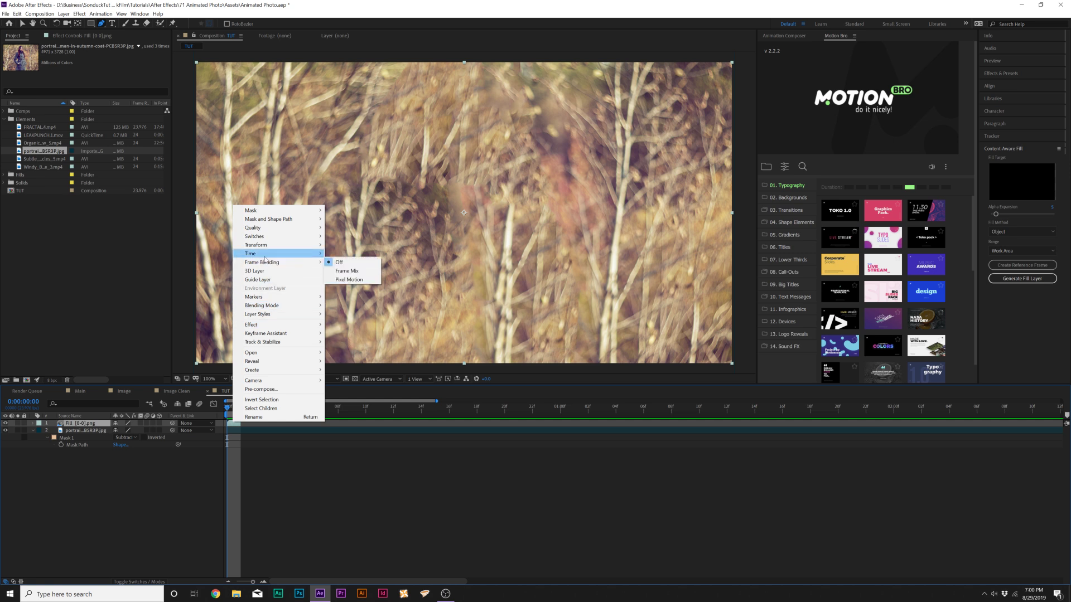
left_click(379, 262)
left_click_drag(244, 425, 985, 423)
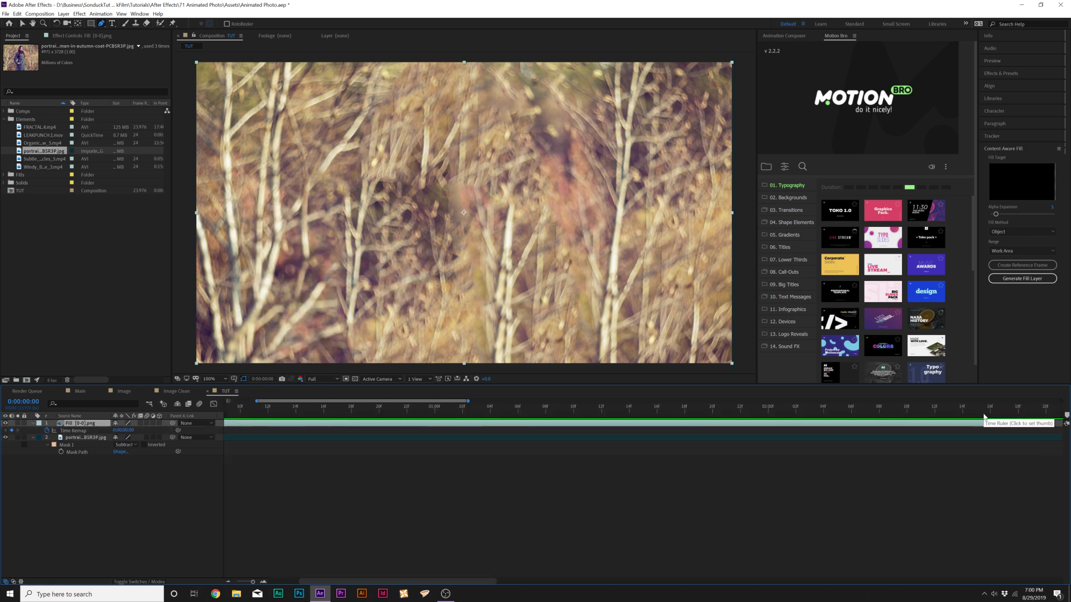
key("minus")
key("minus")
key("minus")
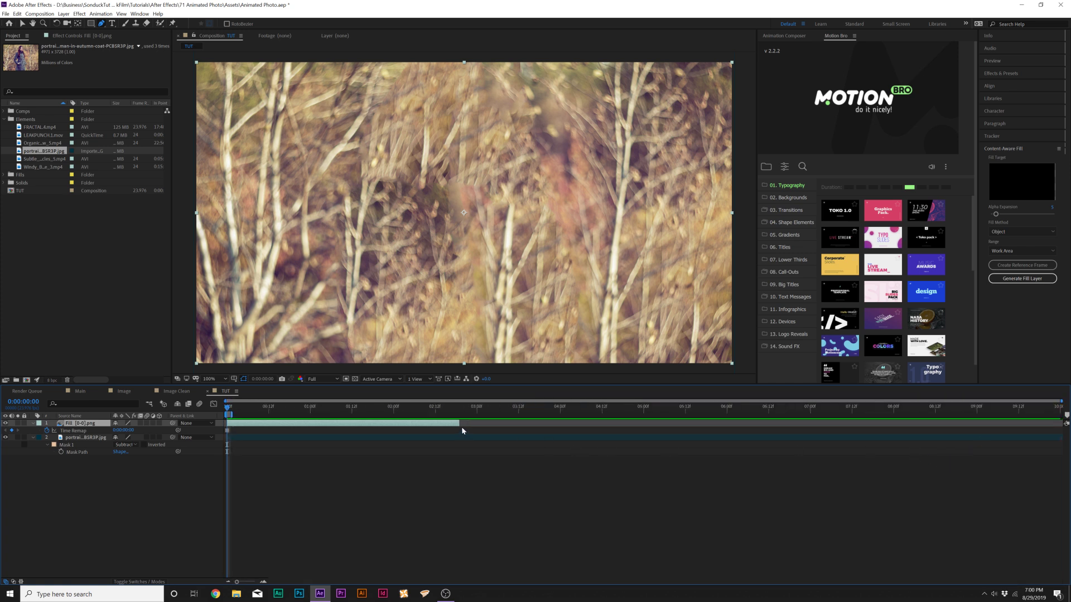
left_click_drag(458, 423, 1062, 424)
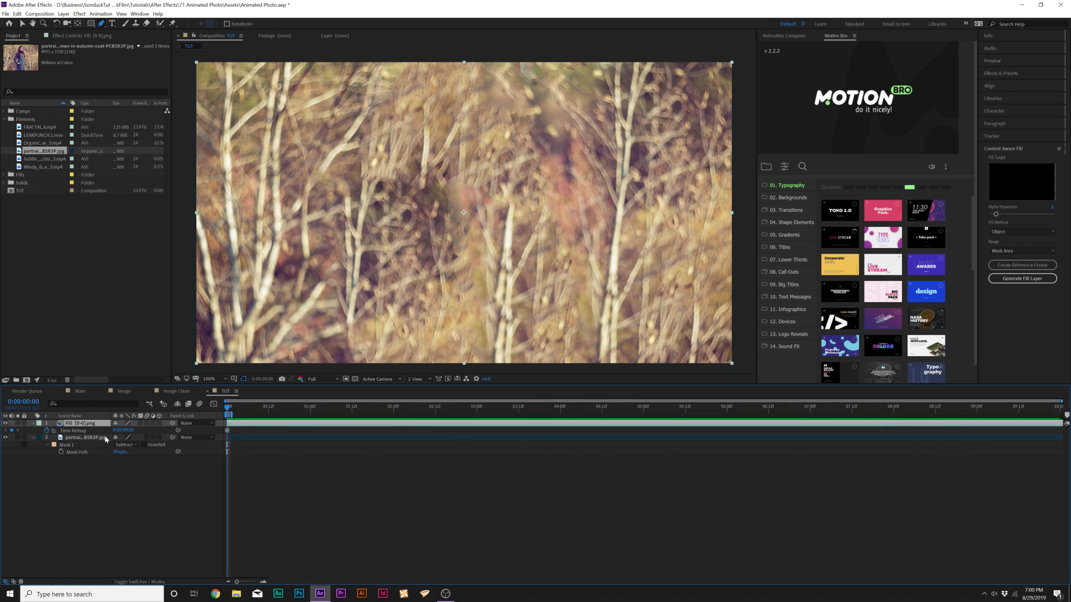
left_click(104, 491)
key("u")
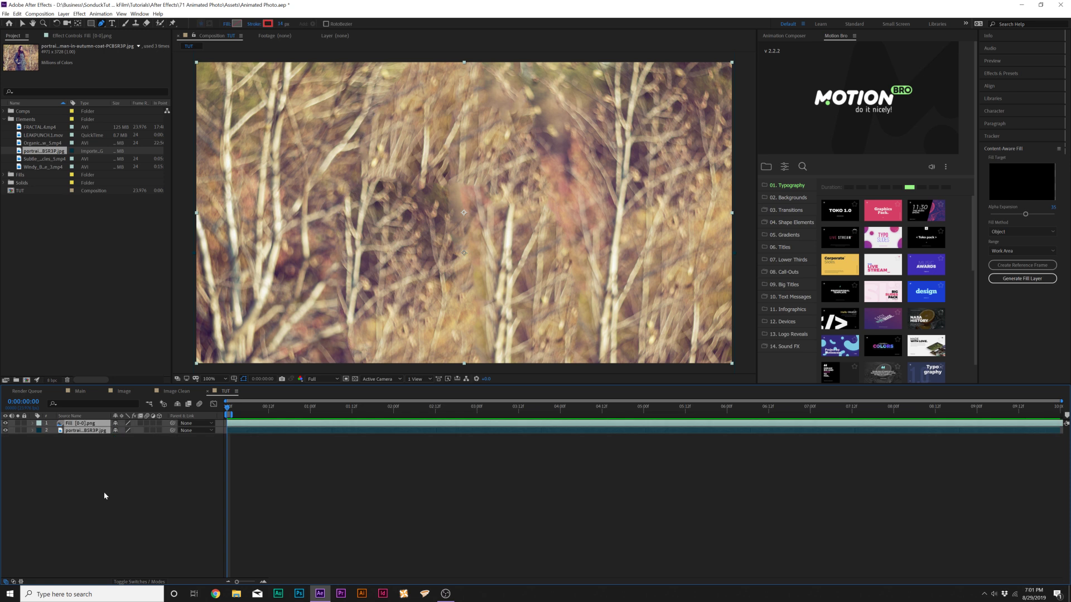
Pre-compose the fill and portrait layers as 'Image BG' and paste the masked portrait above it
left_click(63, 13)
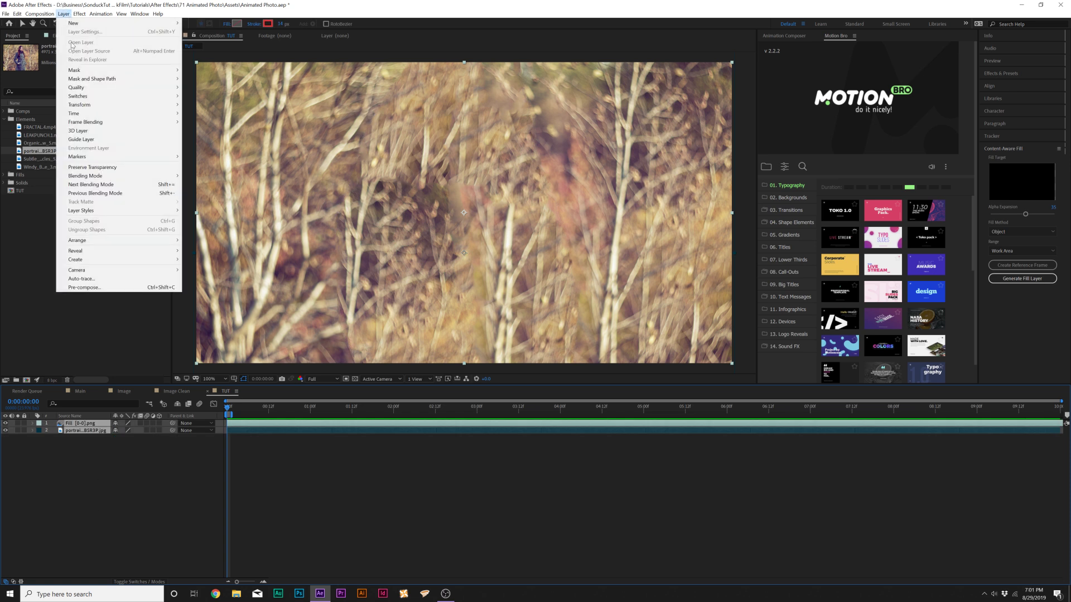
left_click(85, 288)
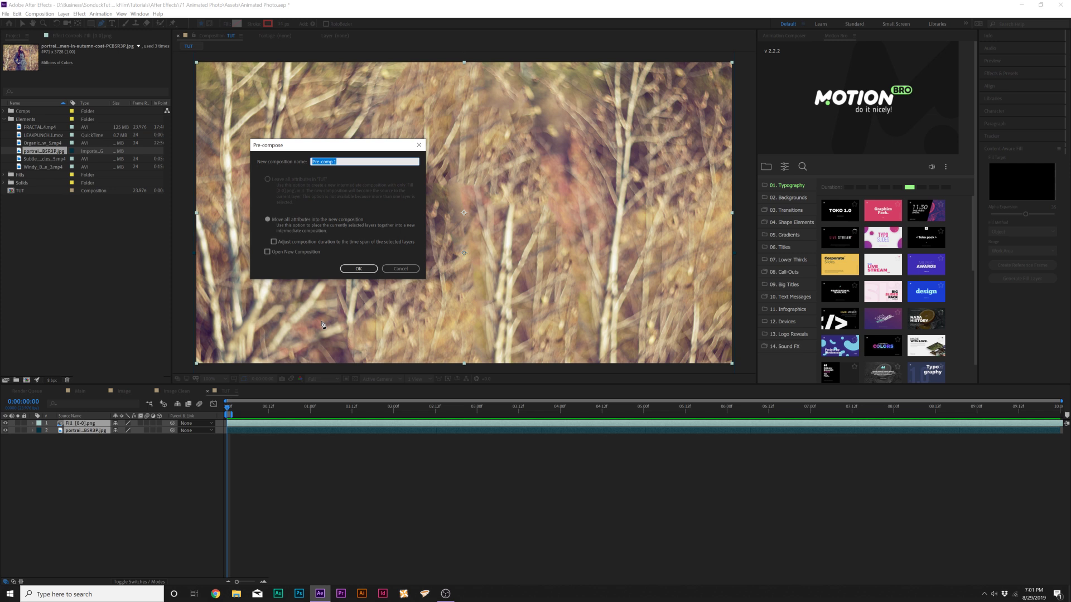
type("Image BG")
key("Return")
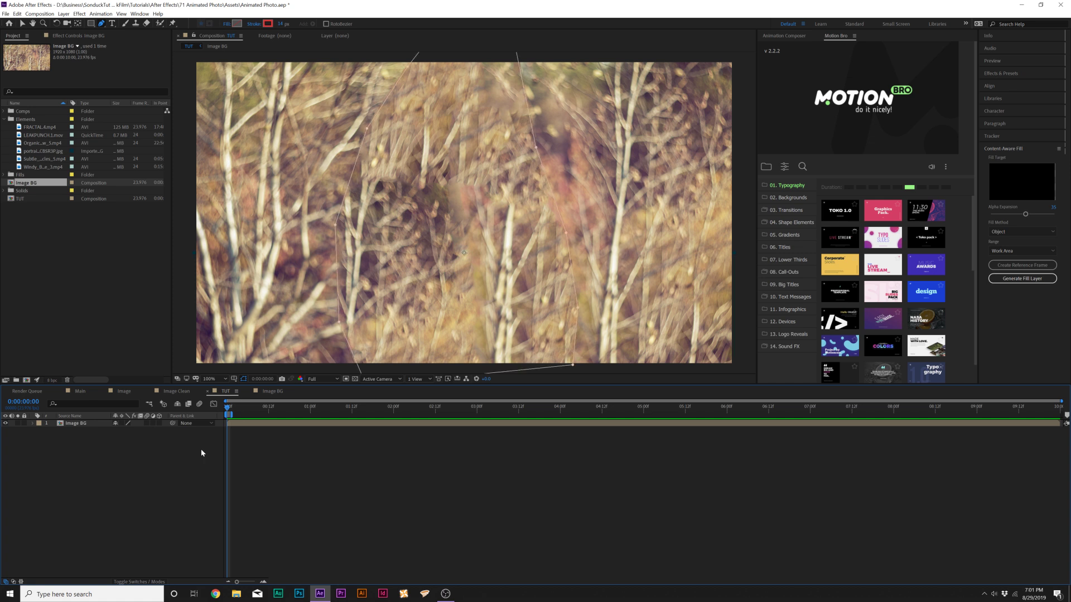
key("ctrl+v")
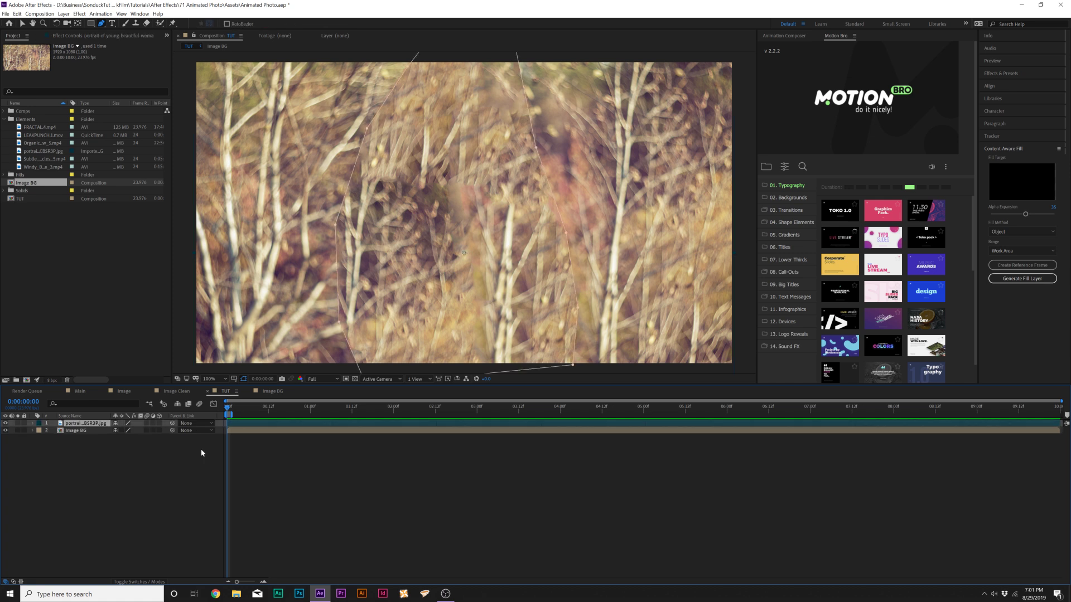
Start the cutout mask at the image's bottom edge and trace it up the woman's coat
left_click(172, 446)
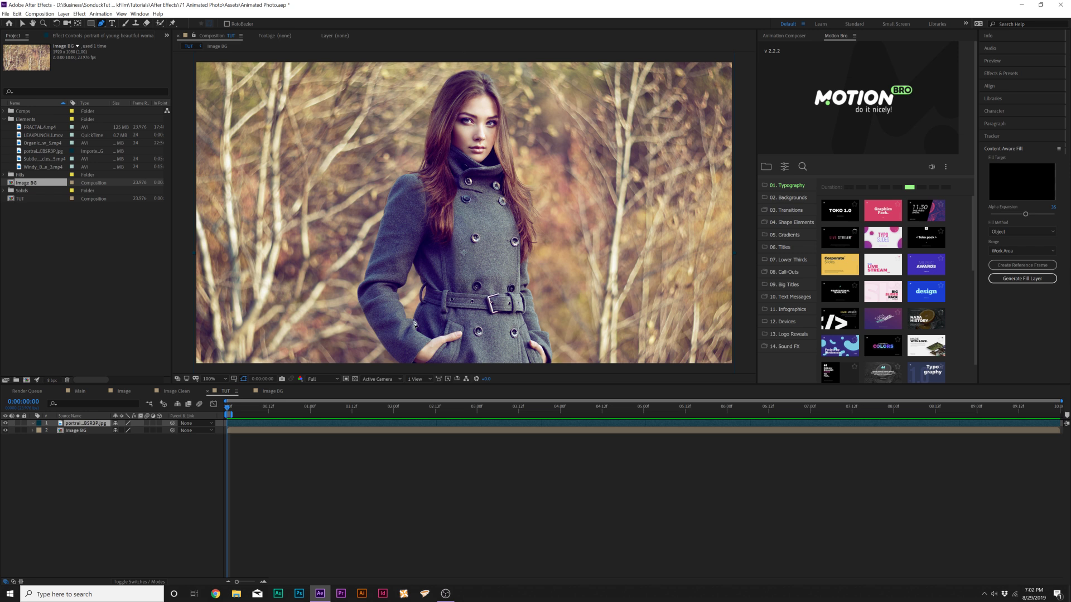
key("period")
key("period")
scroll(418, 234, "down", 15)
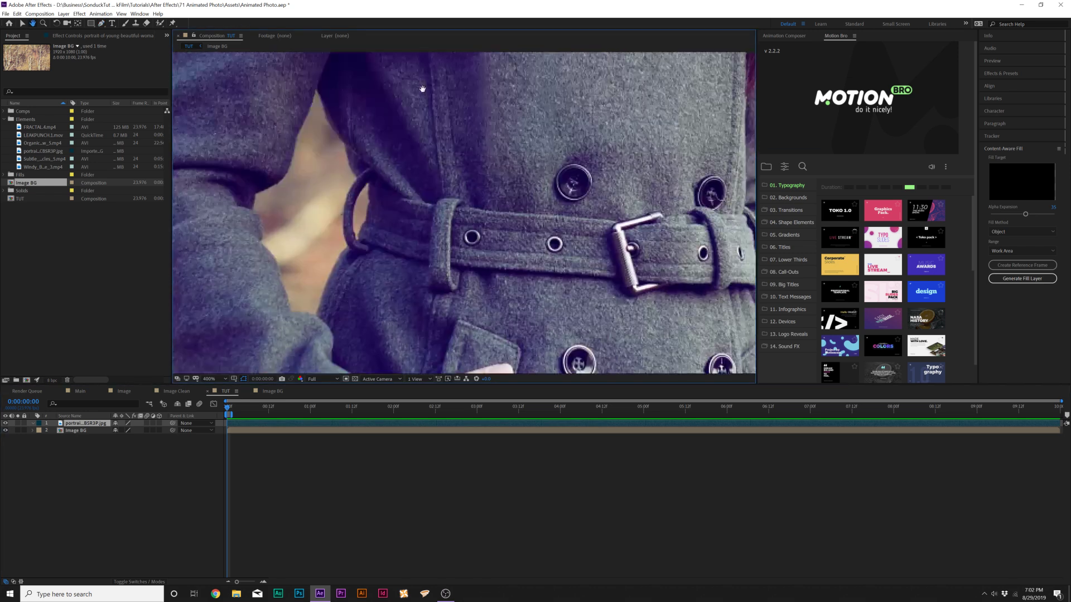
key("comma")
scroll(407, 245, "up", 3)
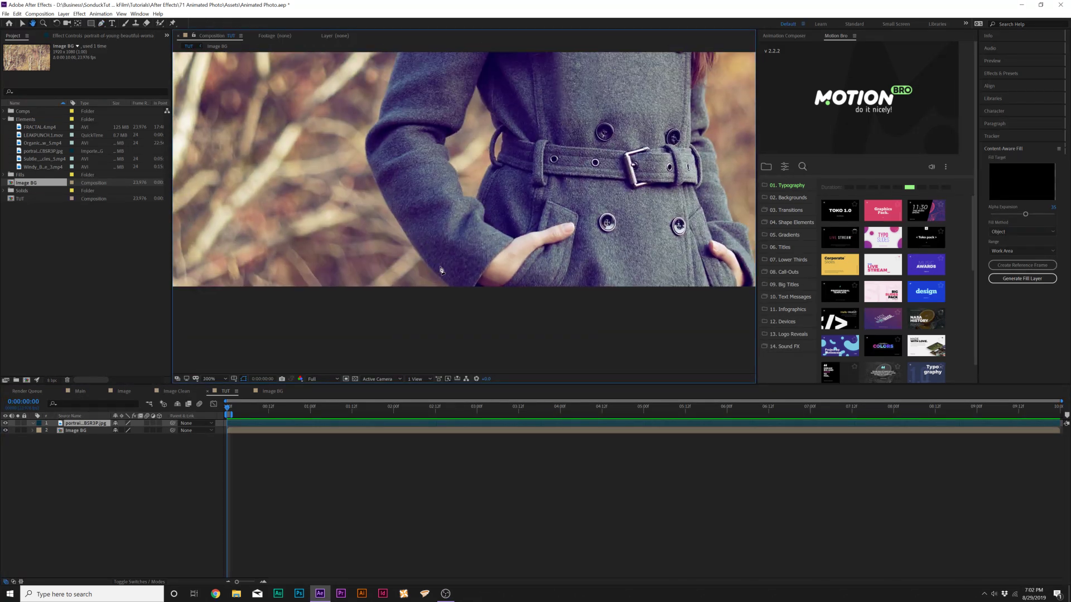
left_click(448, 288)
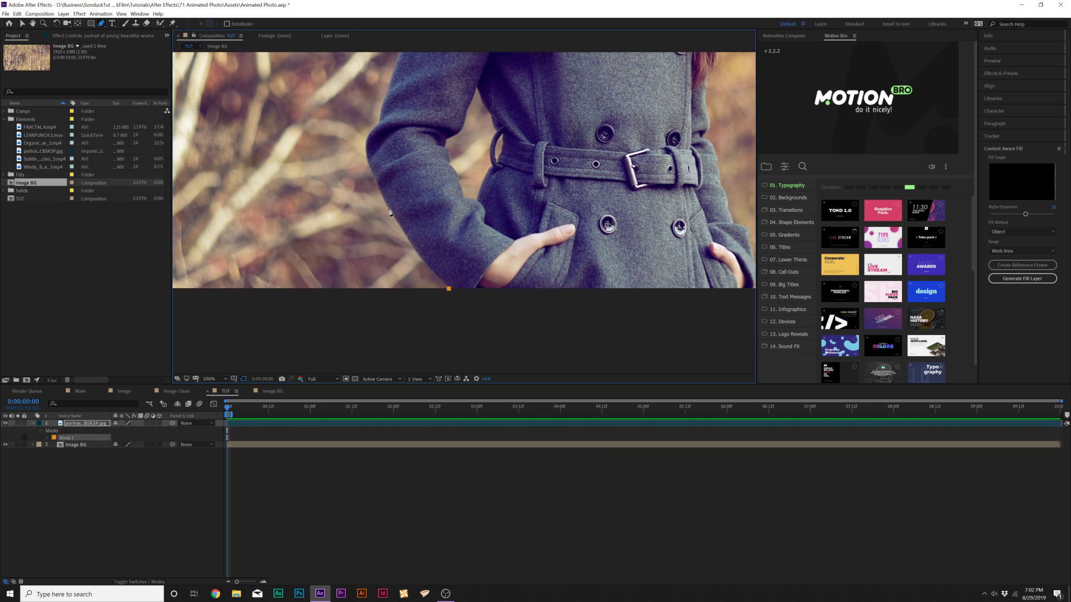
left_click(388, 208)
left_click(367, 163)
left_click(379, 125)
Continue the mask up the sleeve, shoulder and hair edge, then reveal the masks' feather settings
left_click_drag(402, 96, 371, 167)
left_click_drag(397, 103, 390, 180)
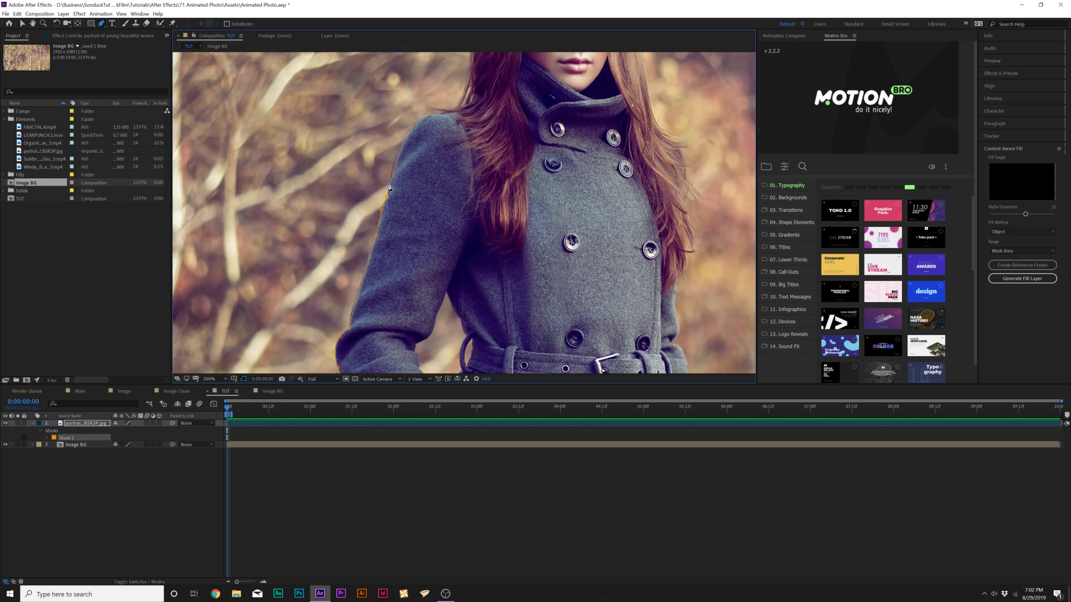
left_click(389, 182)
left_click(394, 174)
left_click(398, 152)
left_click(411, 130)
left_click_drag(428, 119, 383, 225)
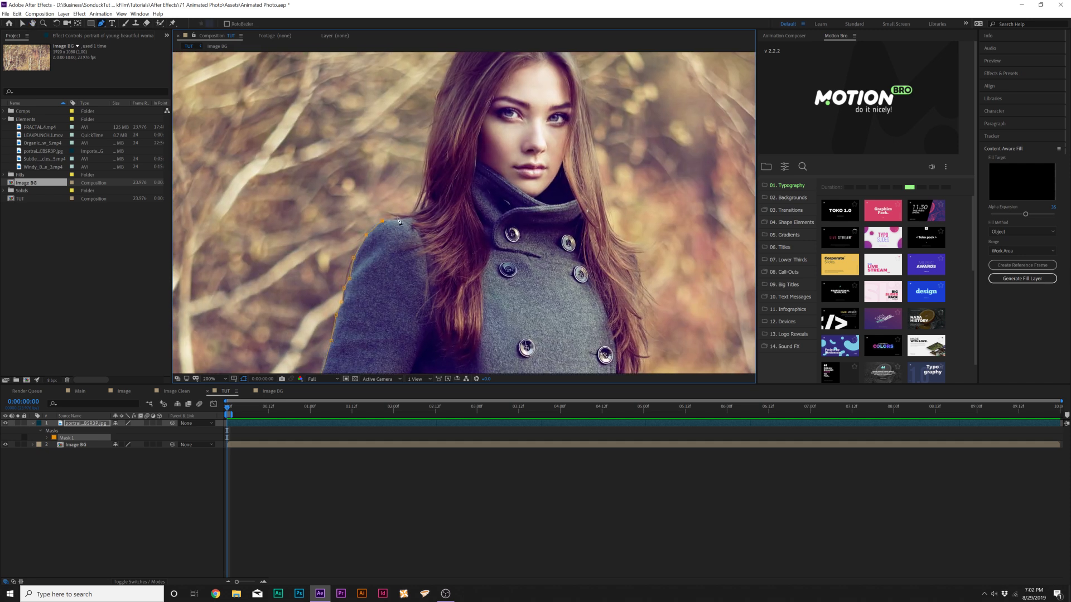
left_click(397, 218)
left_click(409, 212)
left_click_drag(430, 123, 396, 248)
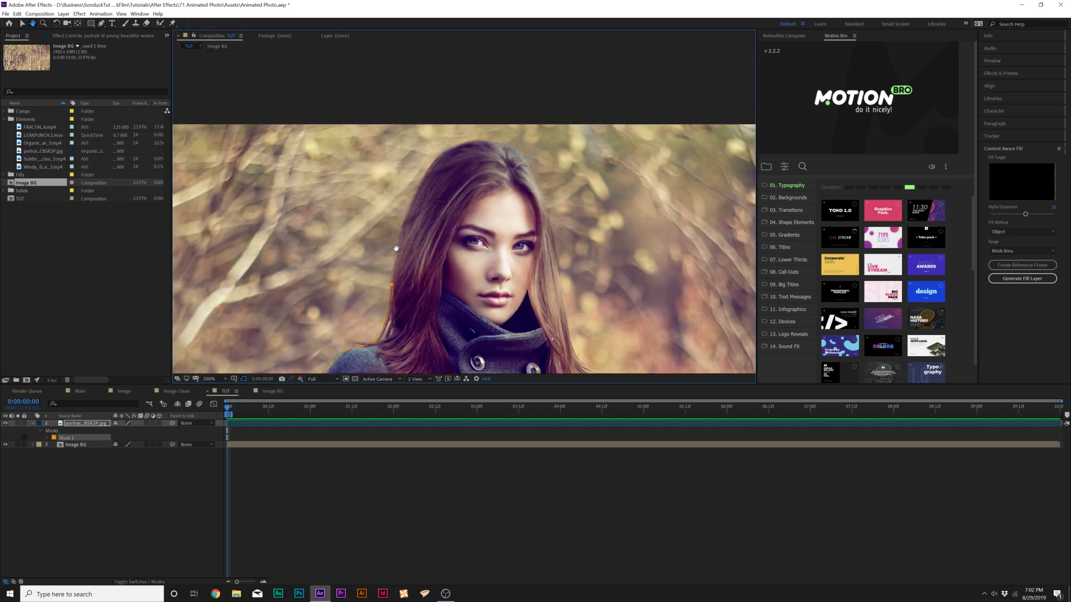
left_click(398, 237)
left_click_drag(505, 166, 406, 168)
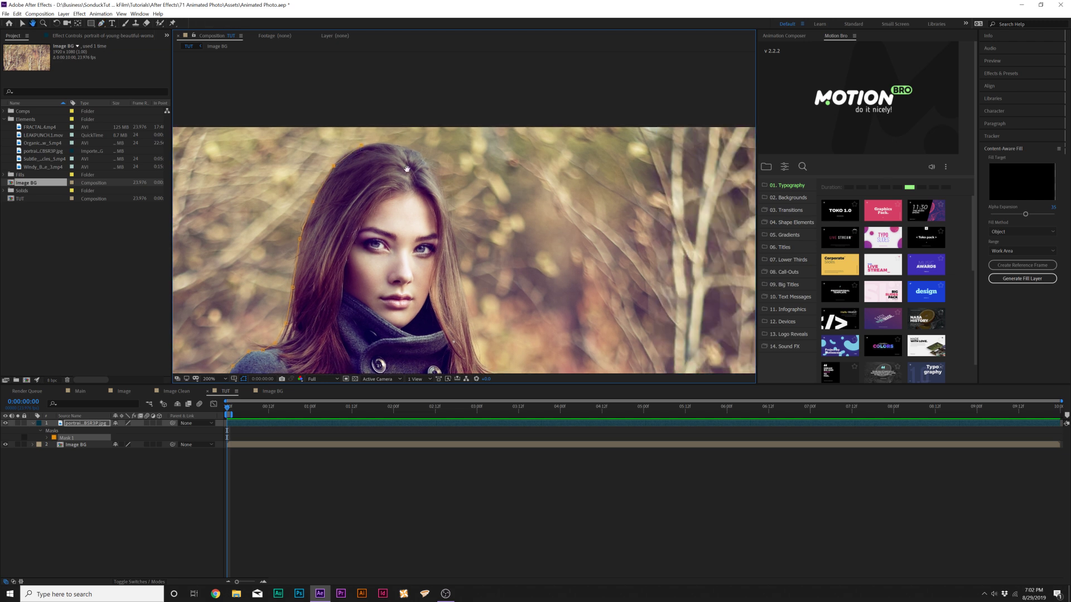
key("space")
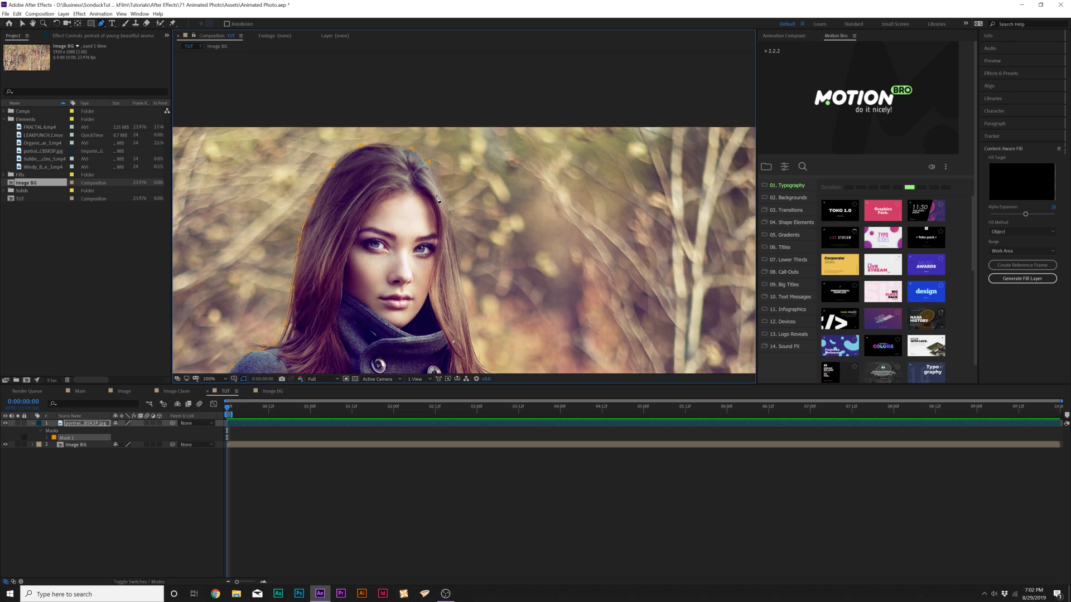
scroll(446, 201, "down", 2)
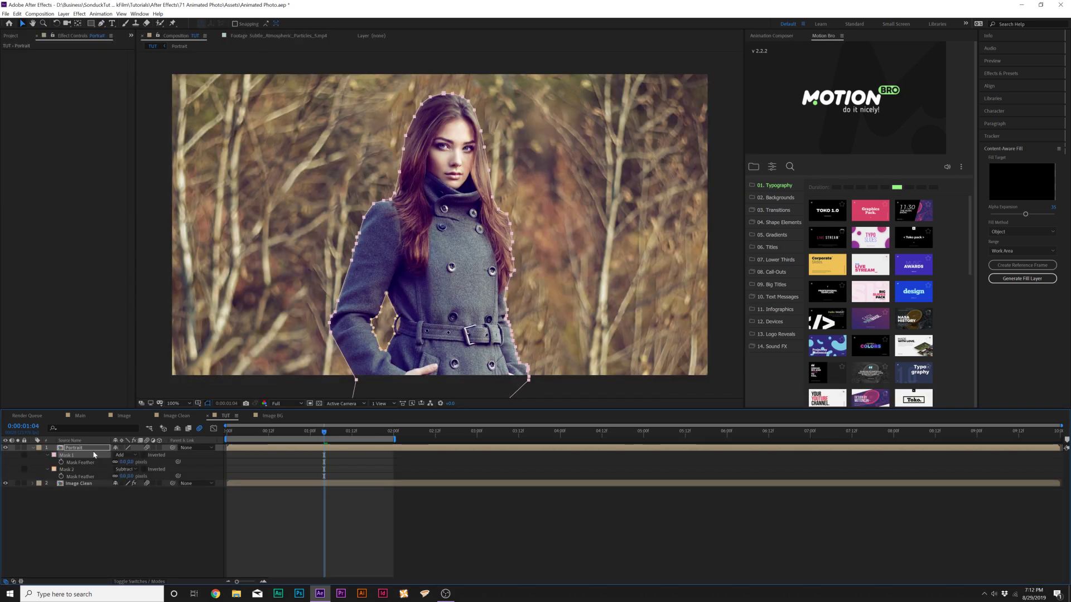
key("f")
key("f")
Feather Mask 1 by 8 pixels and Mask 2 by 5 pixels
left_click(127, 462)
type("8")
key("Return")
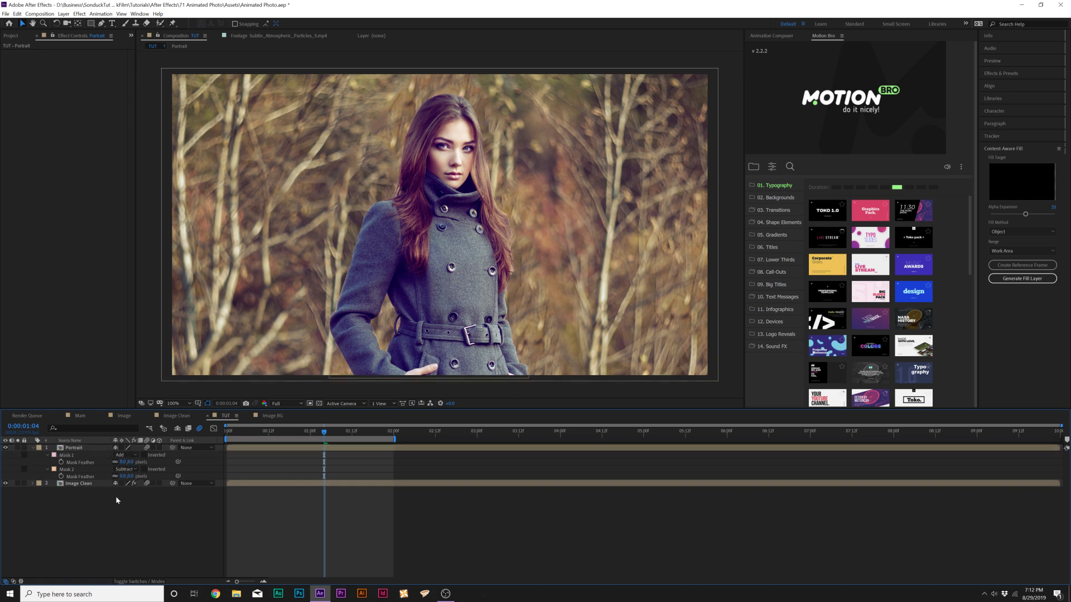
left_click(124, 476)
type("5")
key("Return")
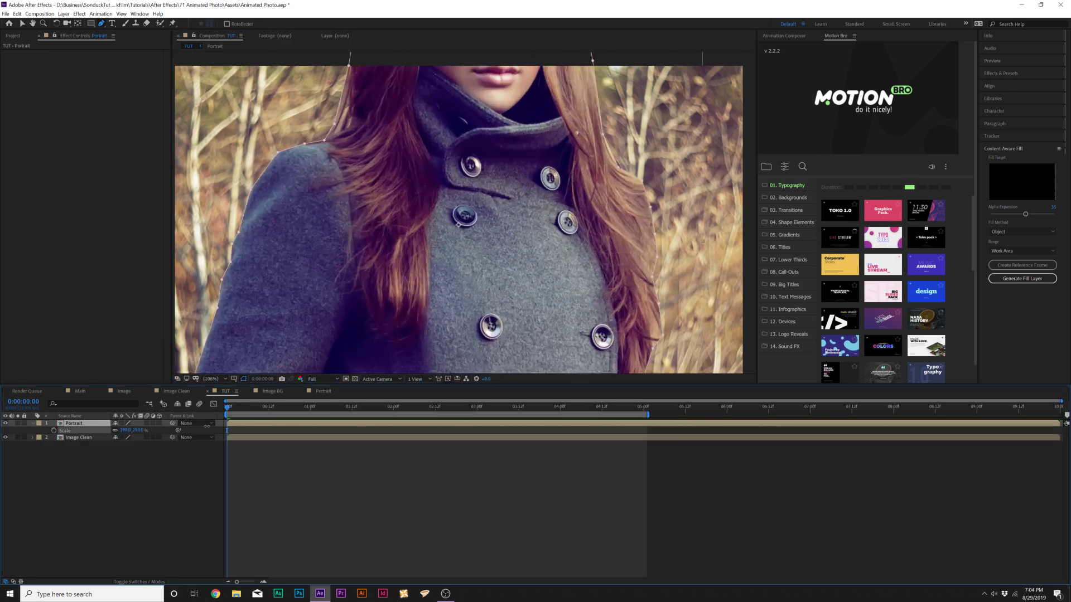
Return the Portrait layer to 100% scale and show the Project panel
key("ctrl+z")
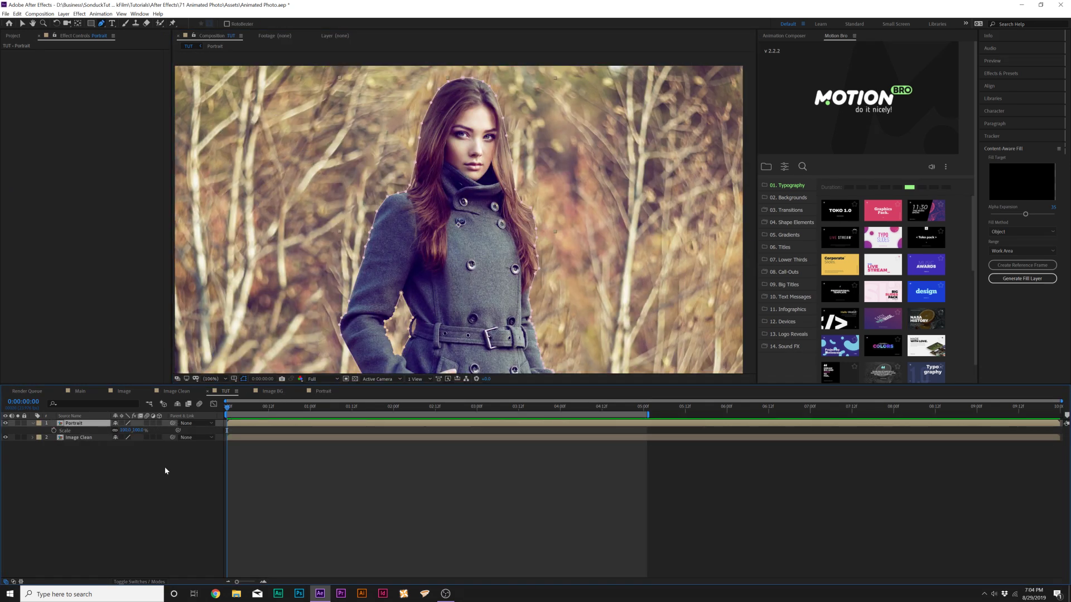
key("s")
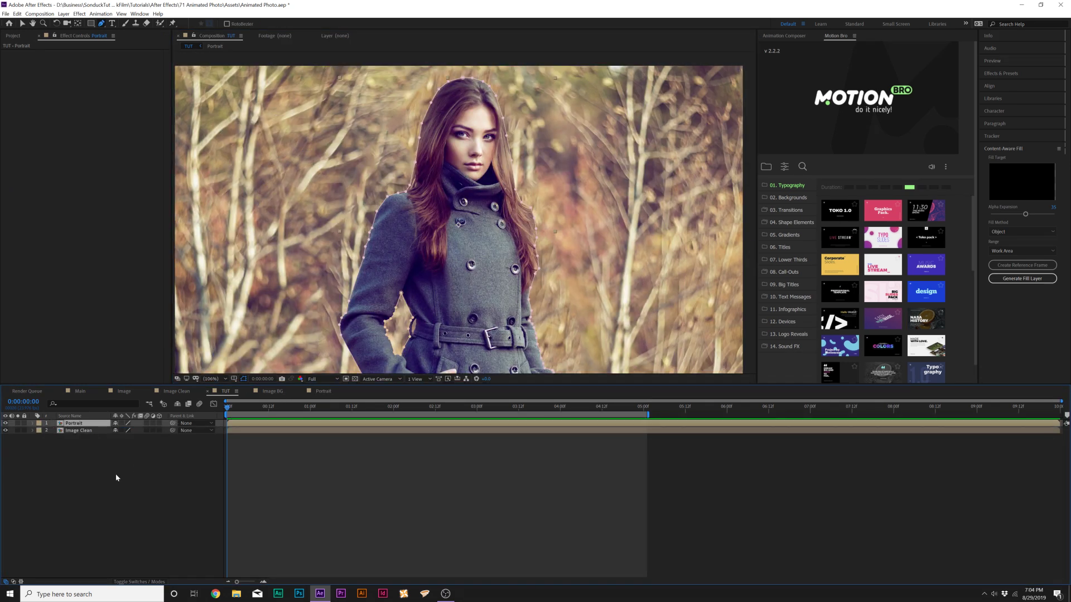
left_click(212, 379)
left_click(212, 384)
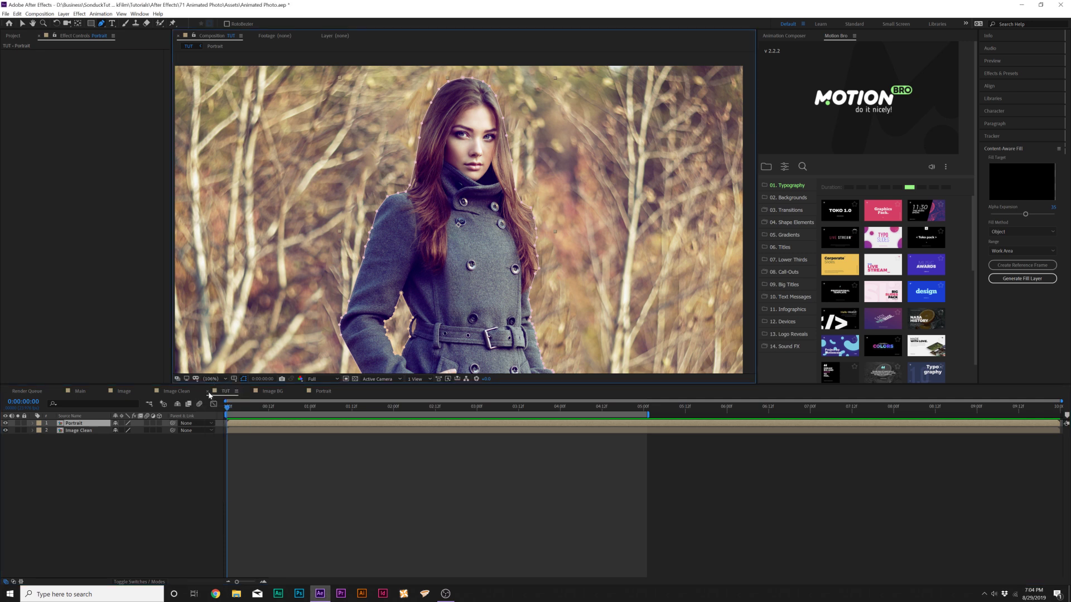
left_click(184, 436)
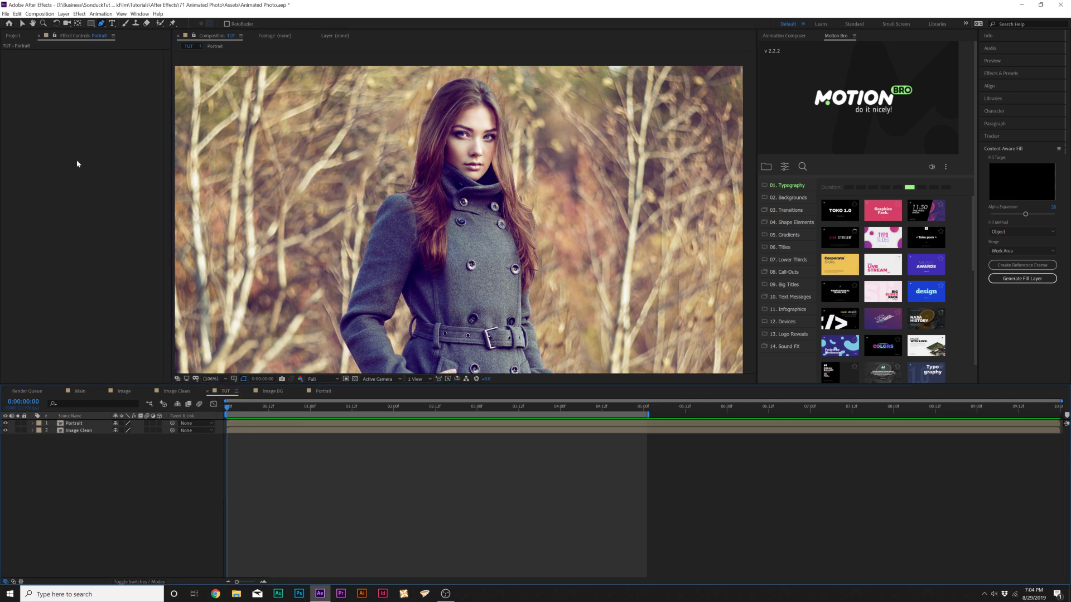
left_click(14, 37)
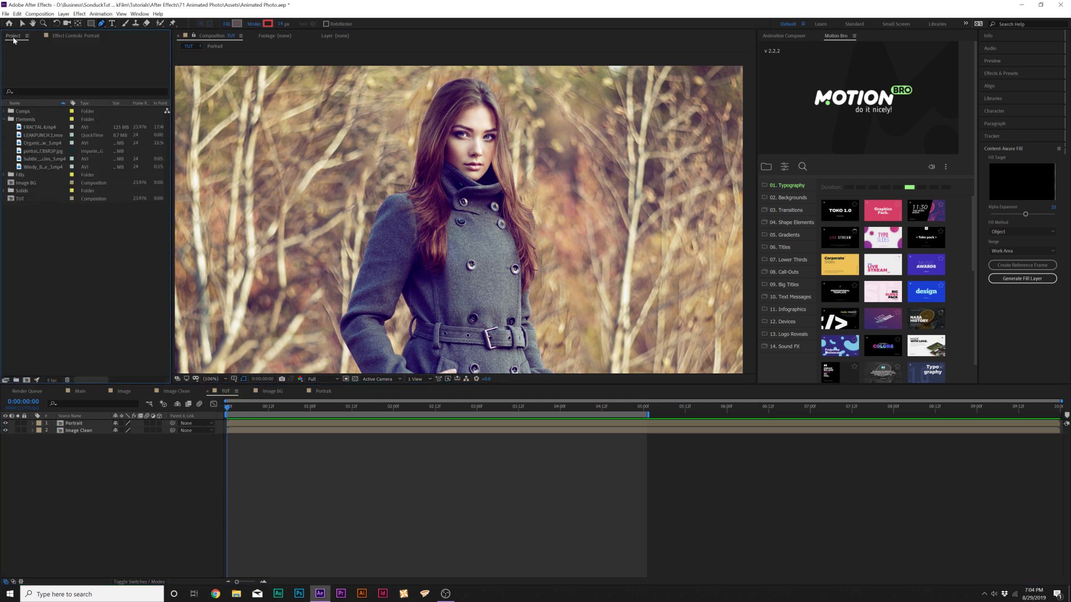
Keyframe Image Clean's Scale from 100% at 0:00 to 117% at 0:05, then preview the zoom
left_click(76, 431)
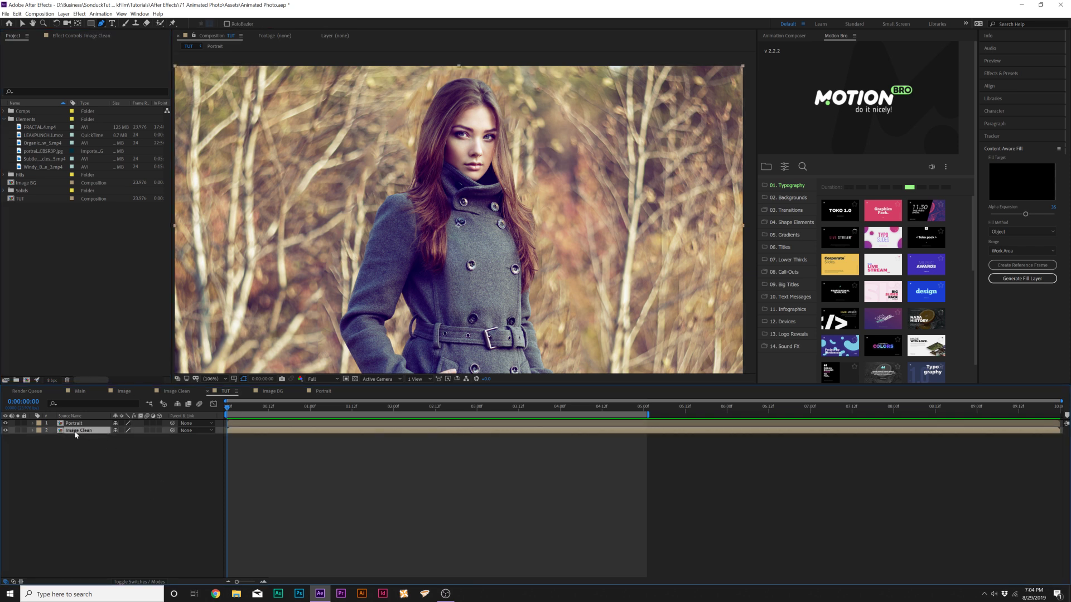
key("comma")
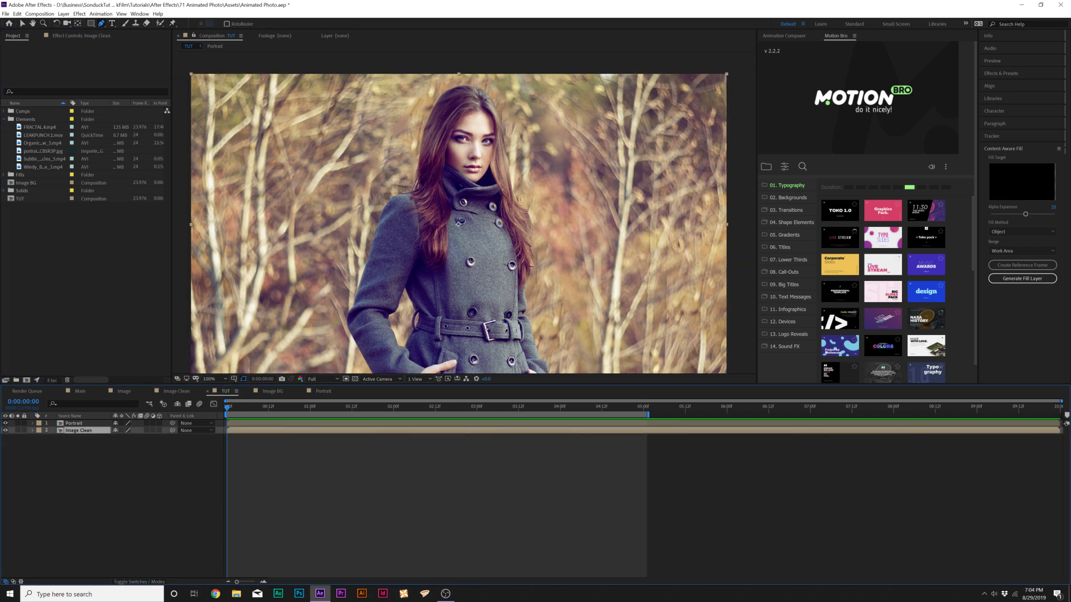
left_click(5, 430)
left_click(6, 430)
left_click(54, 438)
left_click(646, 411)
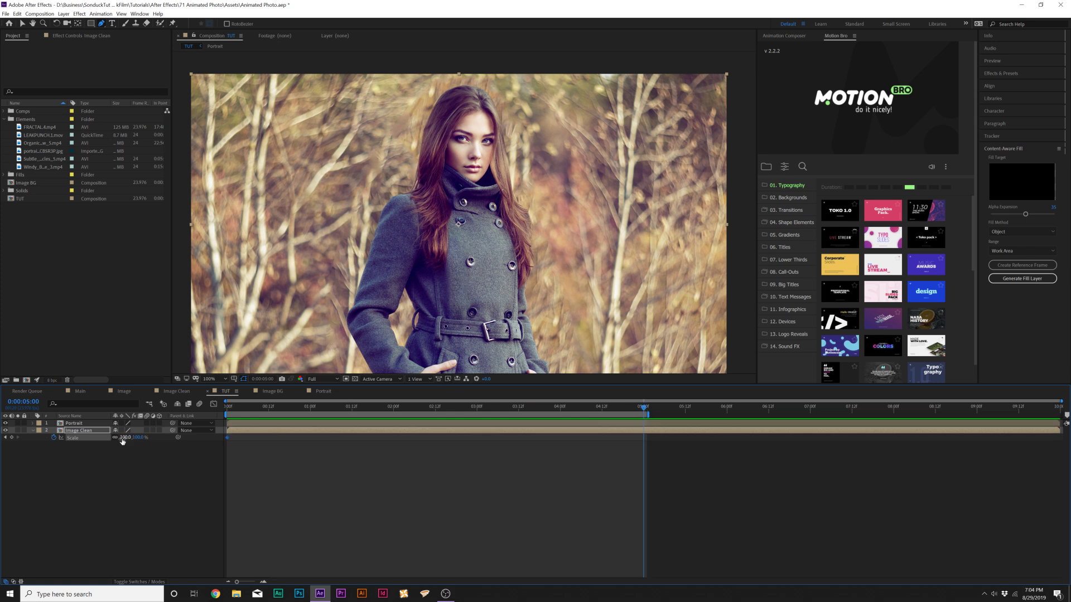
left_click_drag(123, 437, 130, 438)
left_click(140, 474)
key("space")
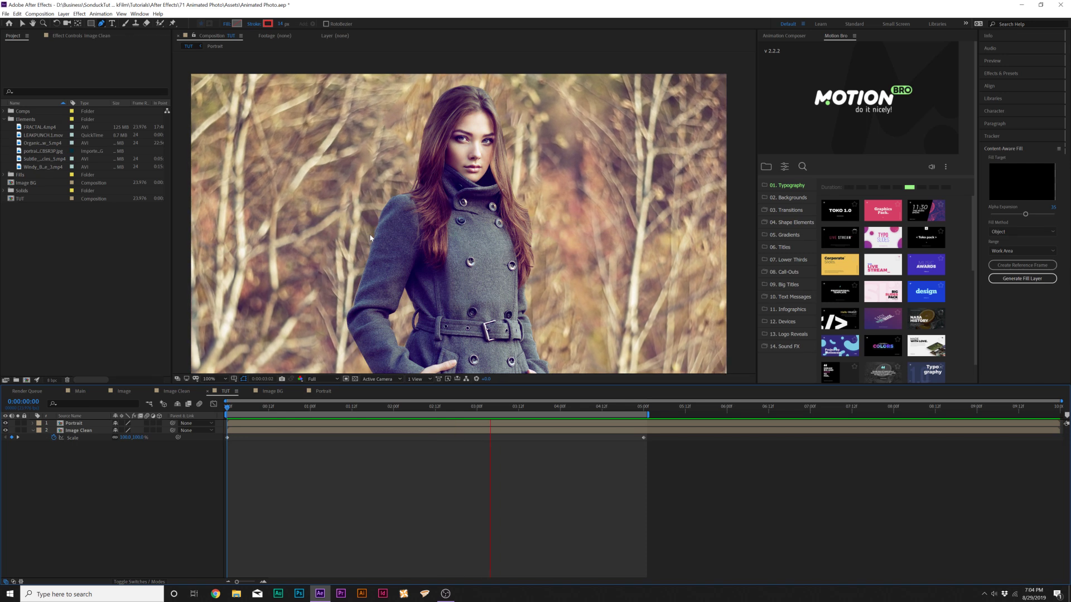
key("space")
Add starting Scale and Position keyframes to the Portrait layer at 0:00
left_click(81, 424)
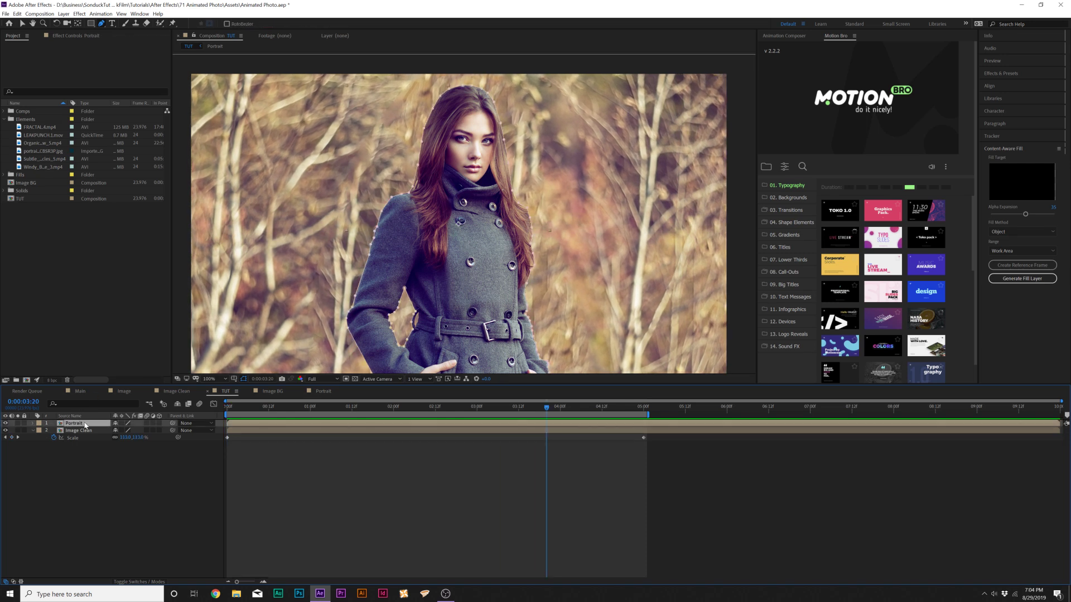
key("s")
key("Home")
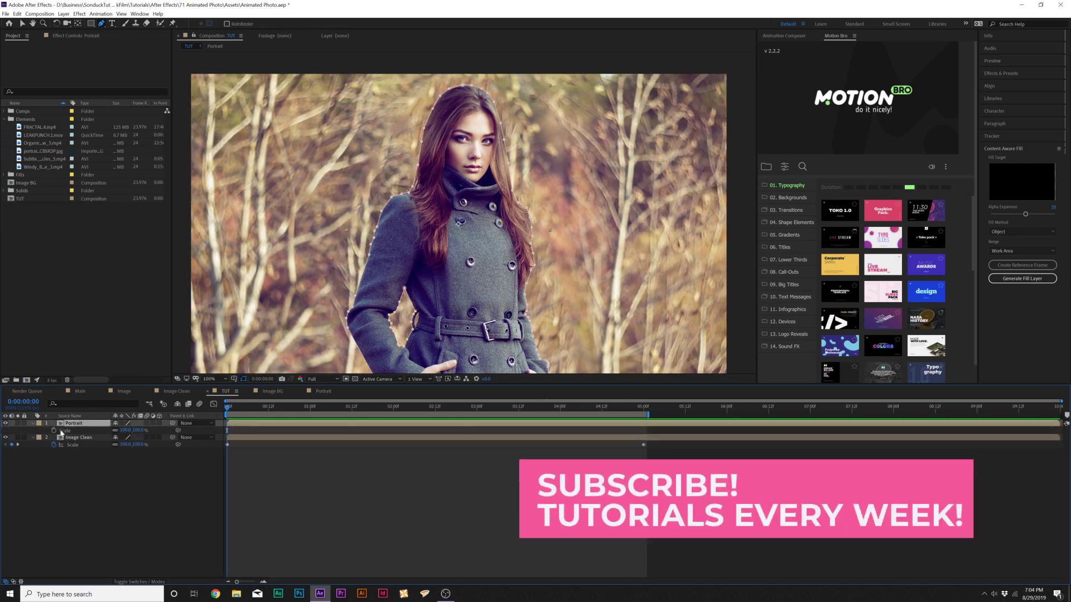
left_click(54, 431)
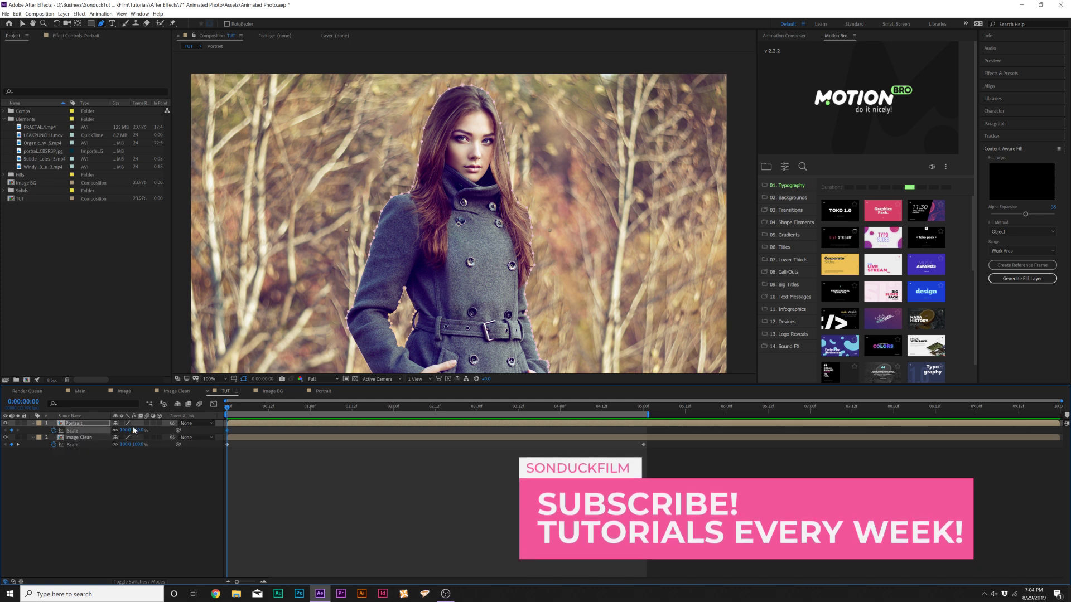
key("shift+p")
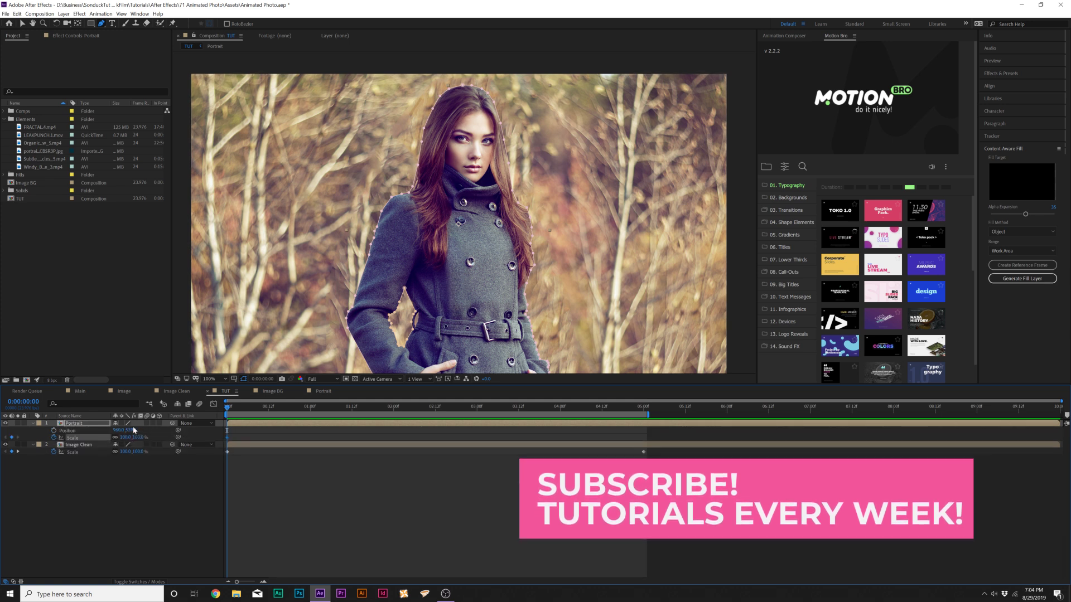
left_click(54, 431)
key("comma")
key("comma")
key("period")
key("period")
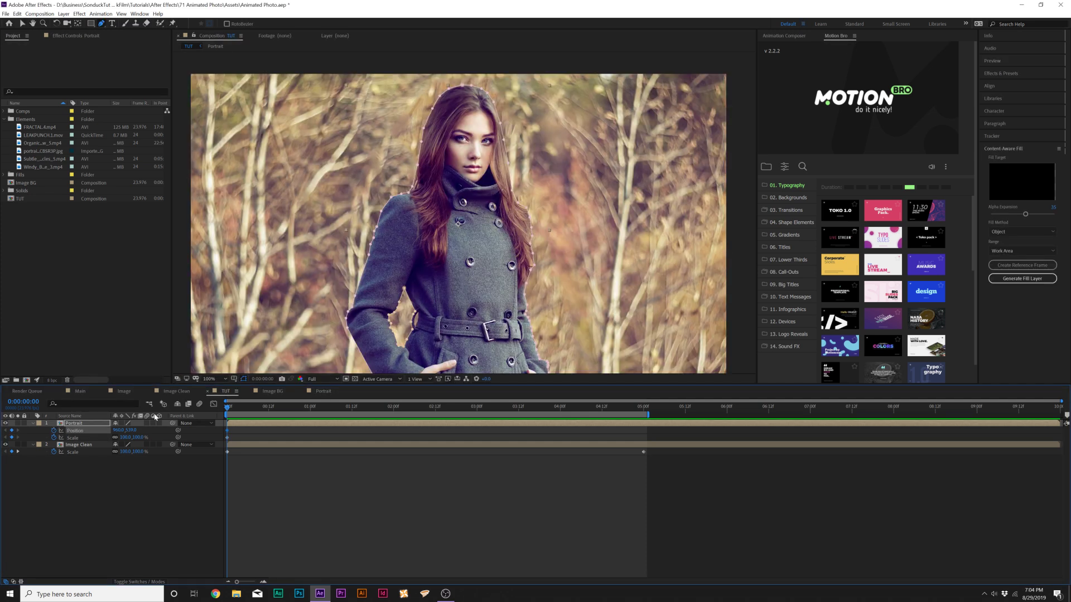
At 0:05 set Portrait Scale to 86% and Position Y to 628, then preview
left_click_drag(228, 408, 643, 419)
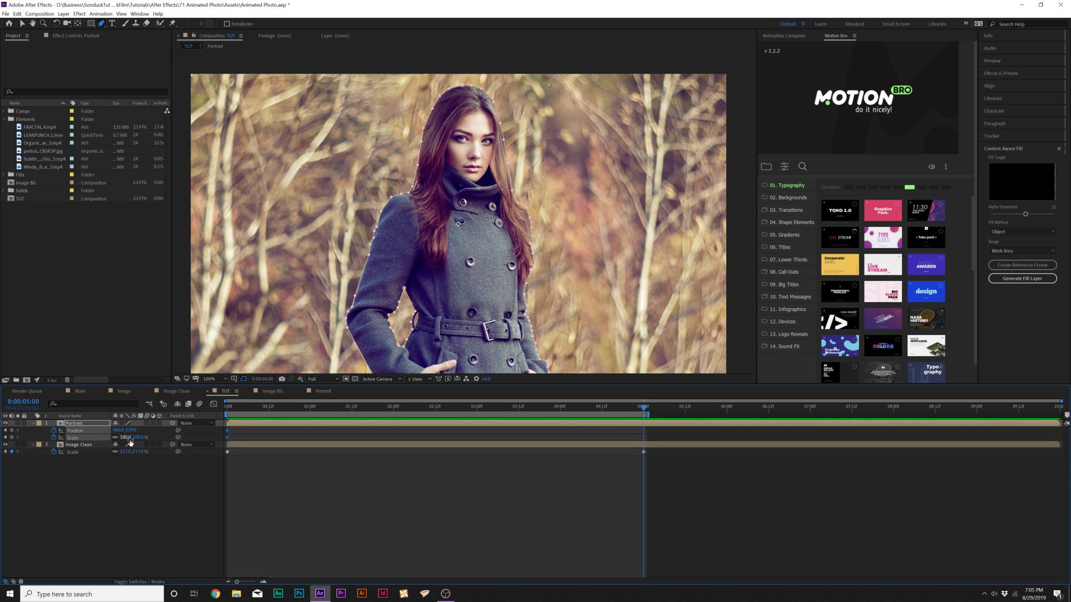
left_click_drag(130, 440, 159, 432)
key("comma")
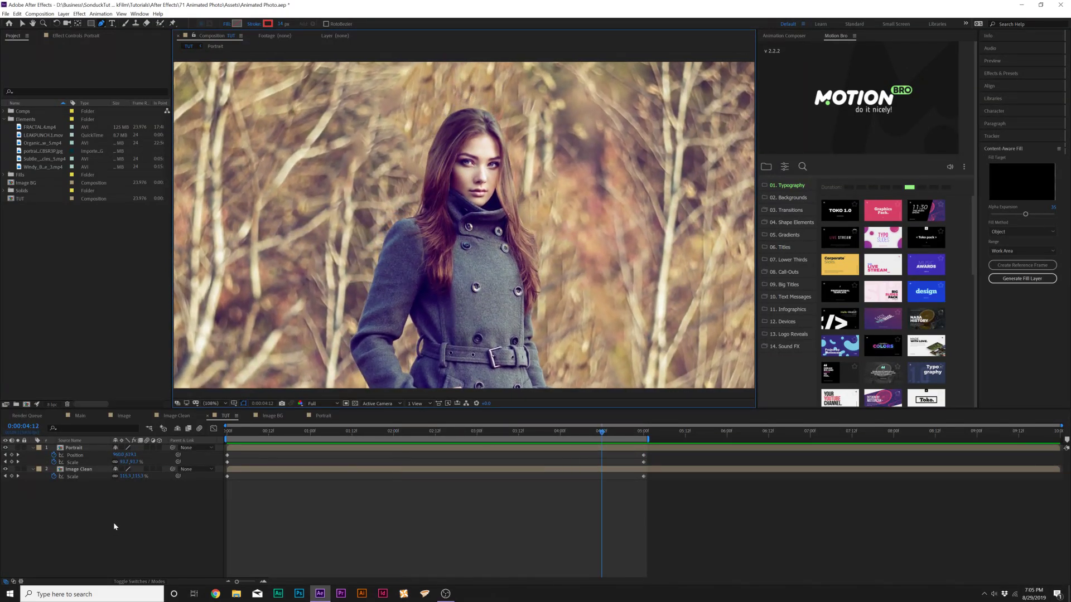
key("space")
key("u")
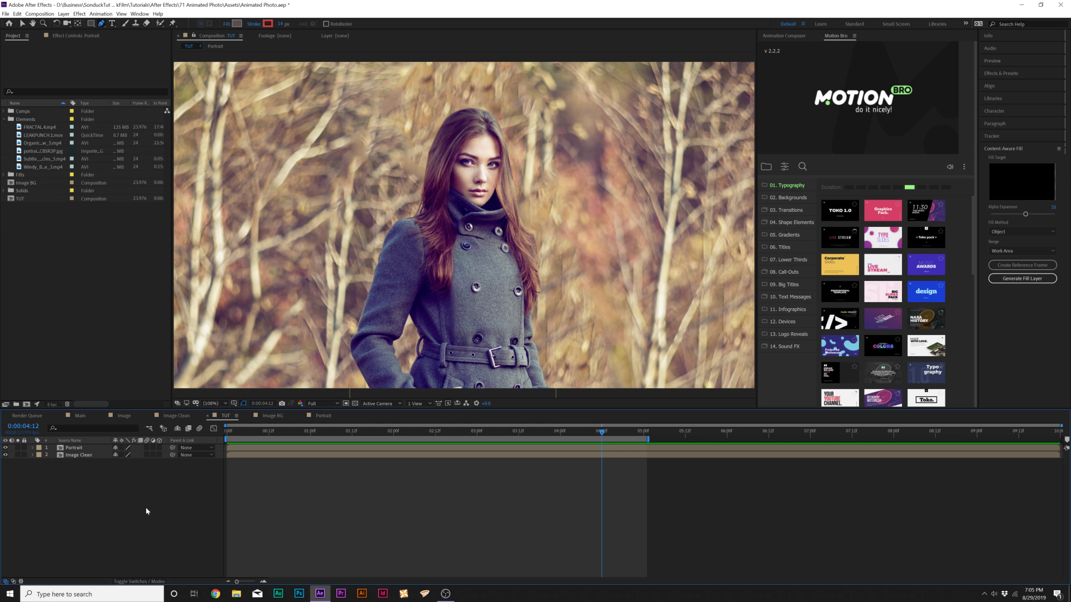
left_click(229, 433)
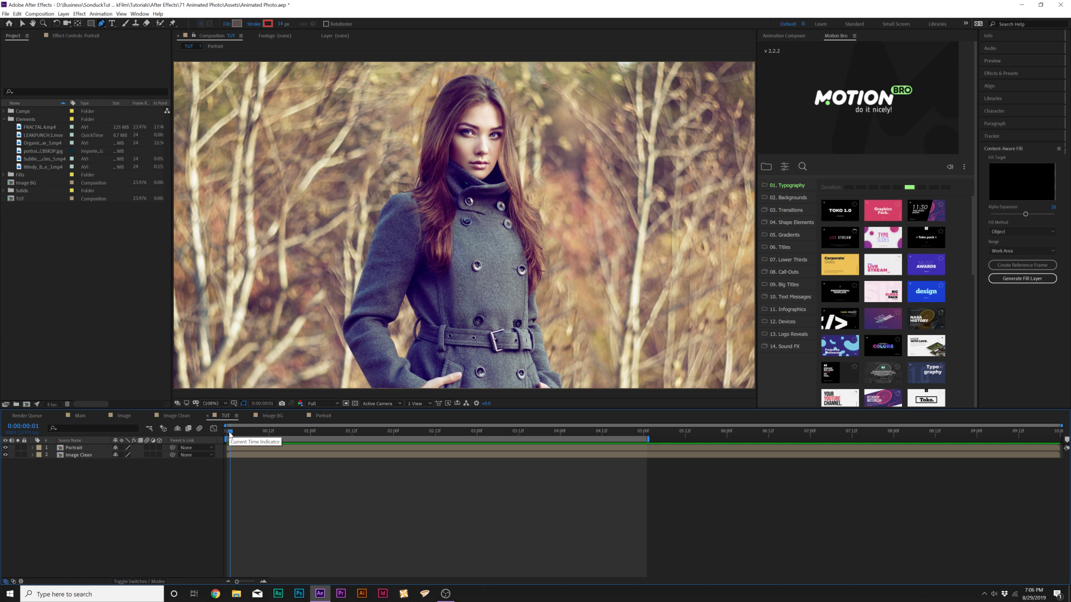
left_click(79, 455)
Apply Brightness & Contrast to Image Clean, add a wiggle expression to Brightness, and preview the flicker
left_click(79, 13)
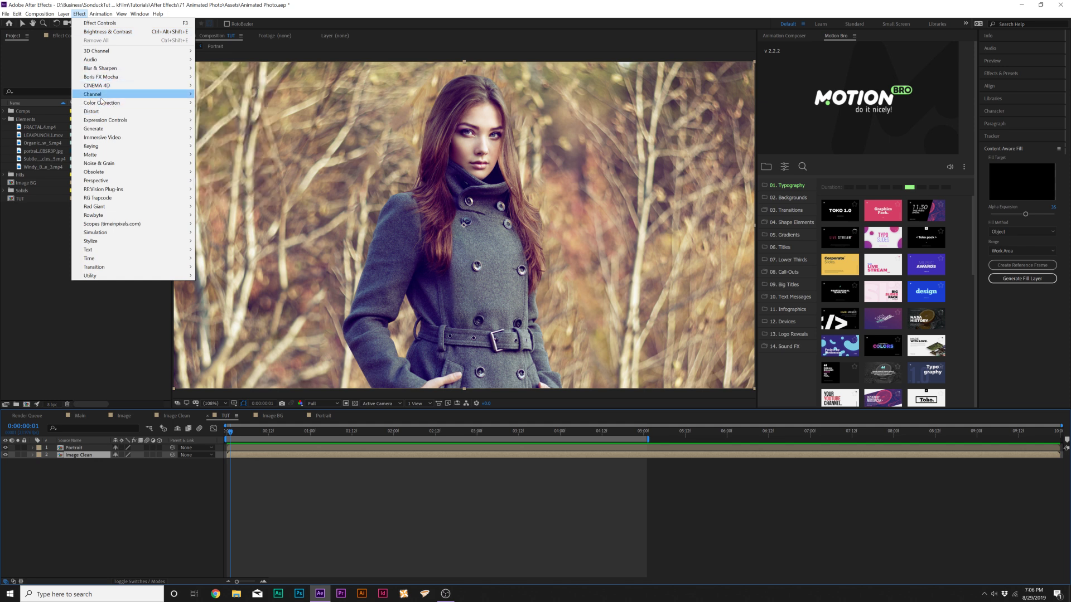
mouse_move(104, 104)
left_click(246, 137)
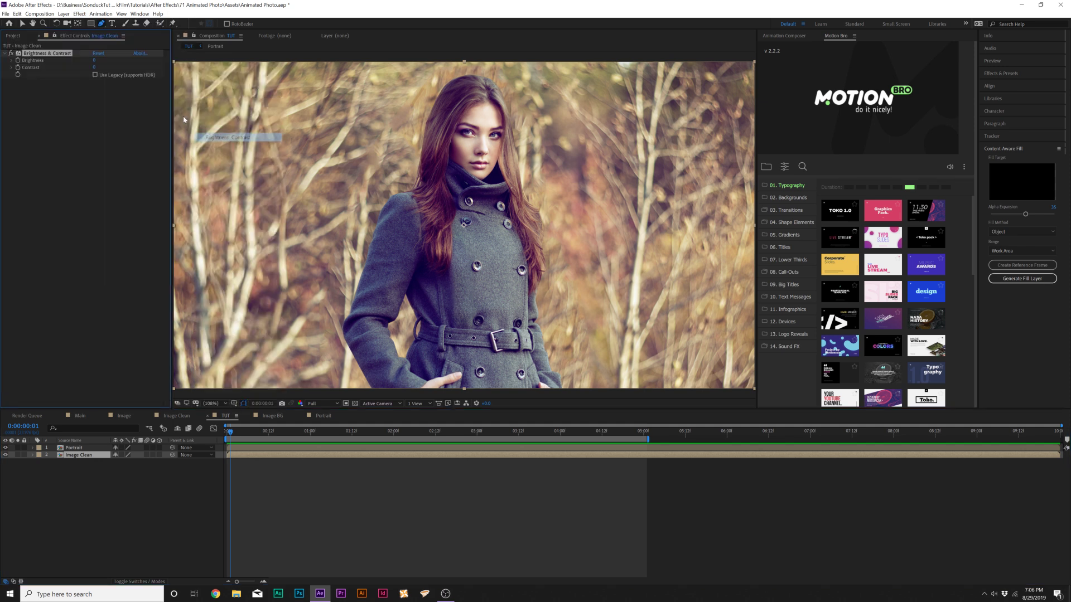
left_click(18, 61, "alt")
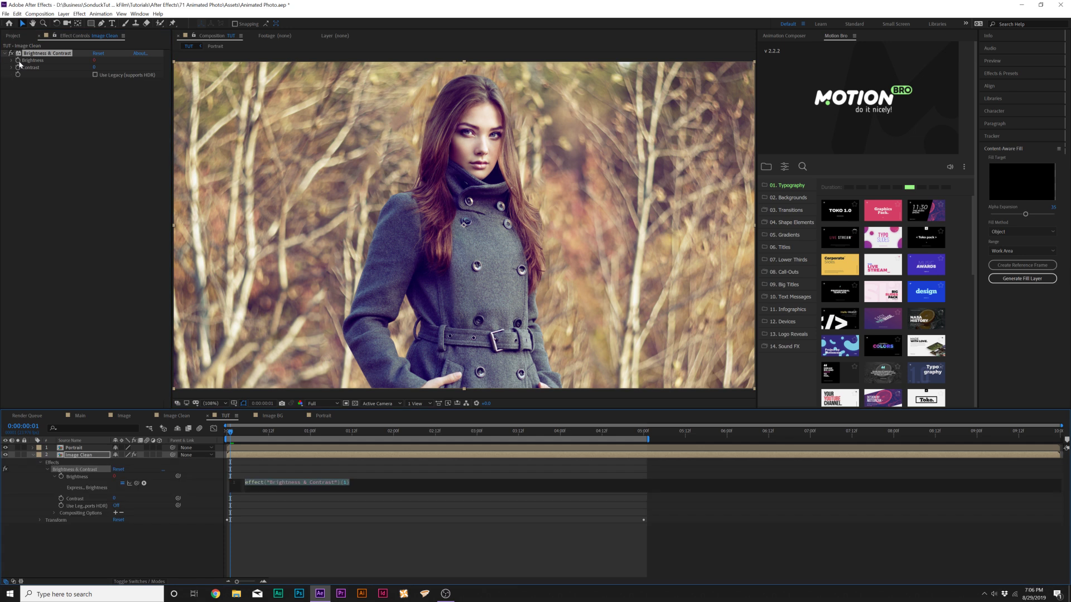
type("wiggle(2,50")
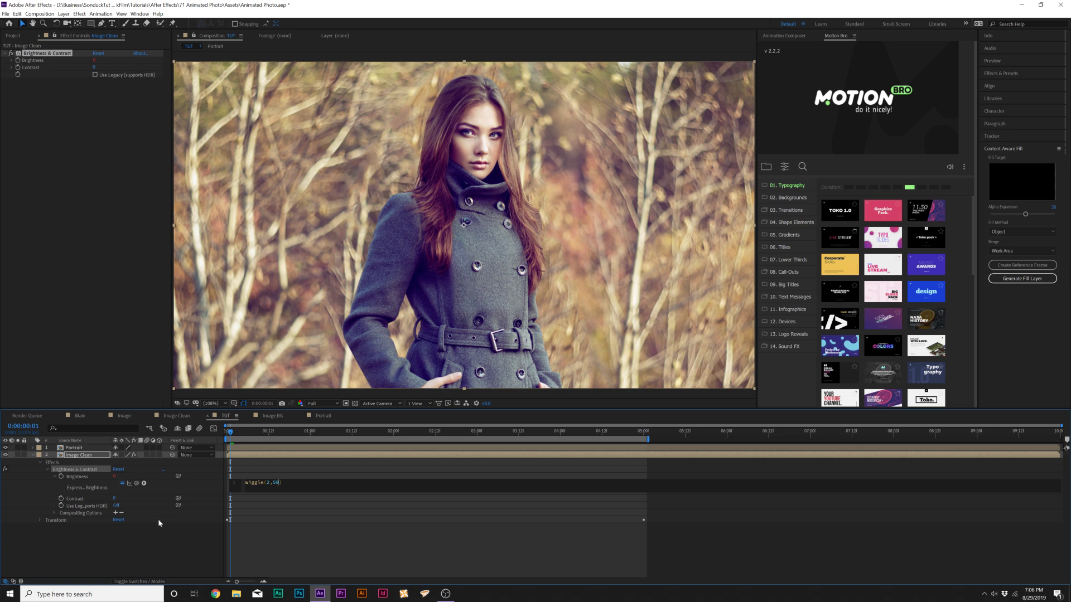
left_click(363, 222)
key("space")
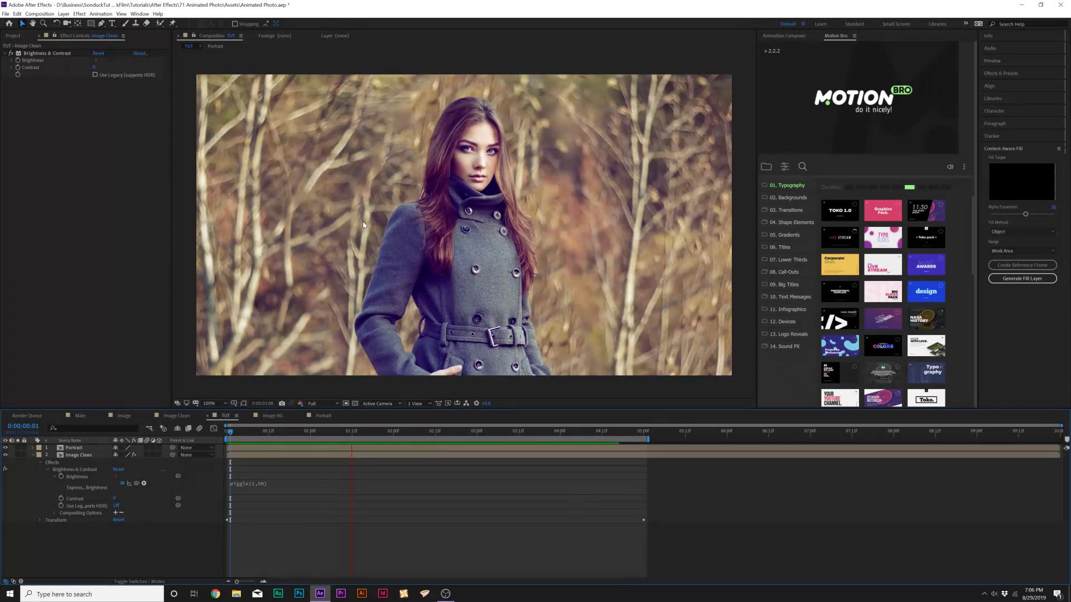
key("space")
Set the expression's values to wiggle(2,50) and collapse the Image Clean layer
left_click(254, 485)
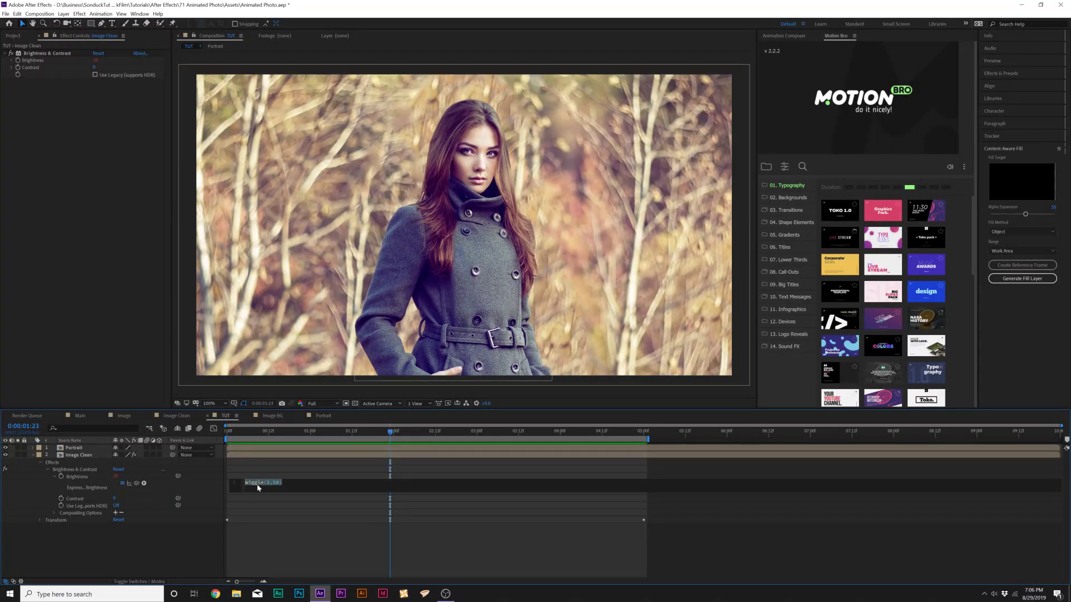
left_click(270, 484)
left_click(282, 470)
left_click(33, 455)
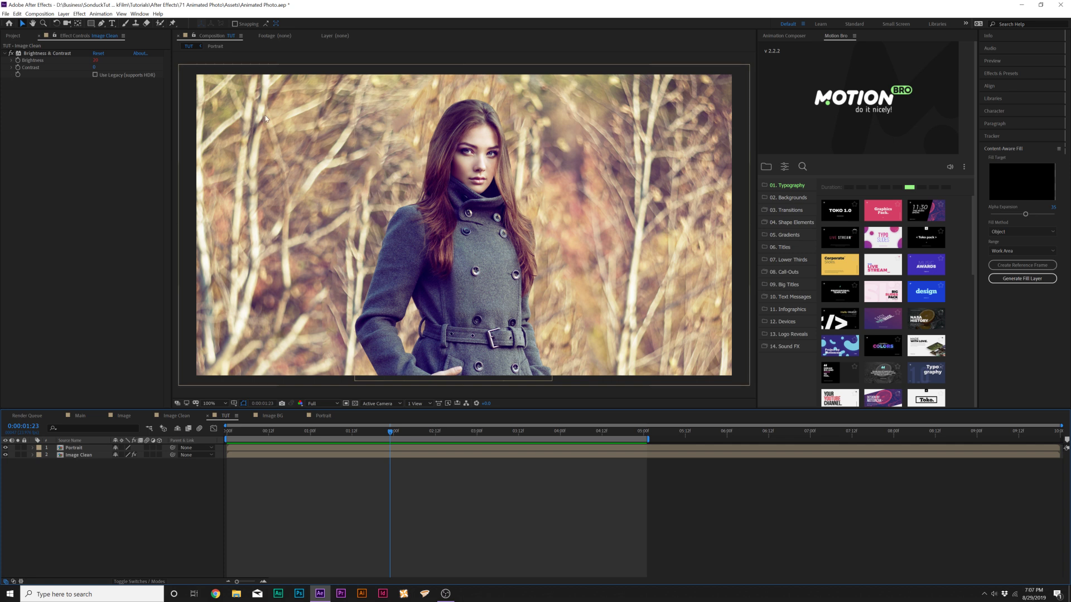
left_click(63, 13)
Add a new adjustment layer with a Noise effect at 12% amount and color noise off
mouse_move(100, 22)
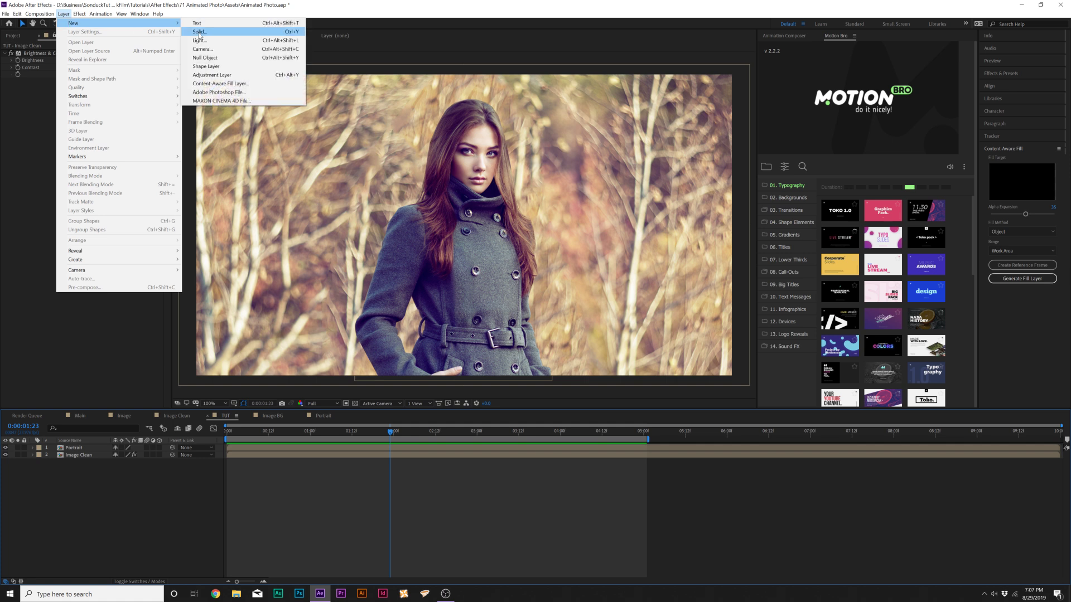
left_click(214, 76)
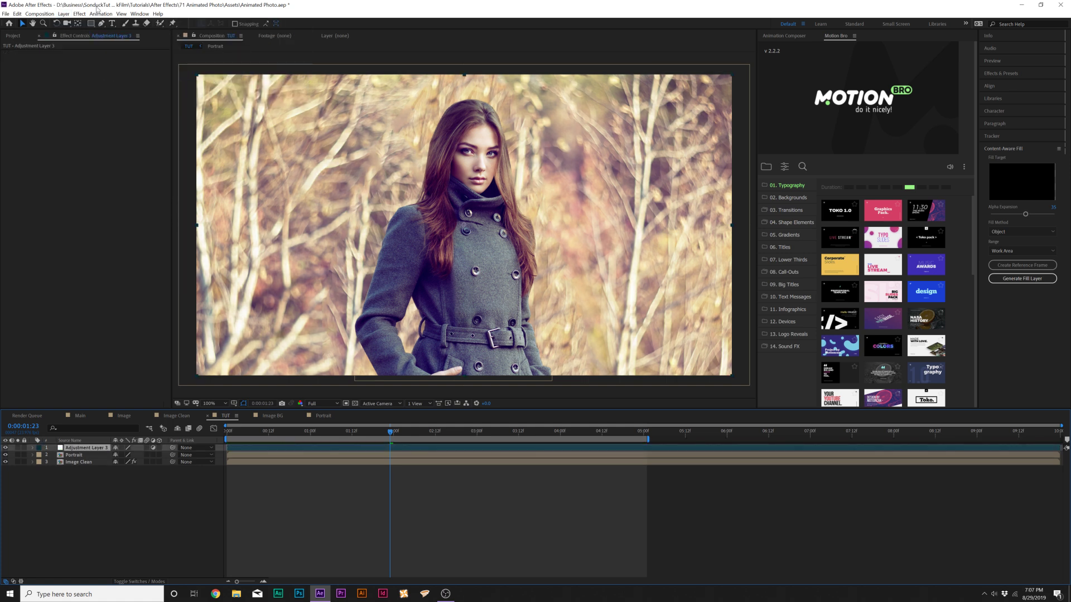
left_click(80, 13)
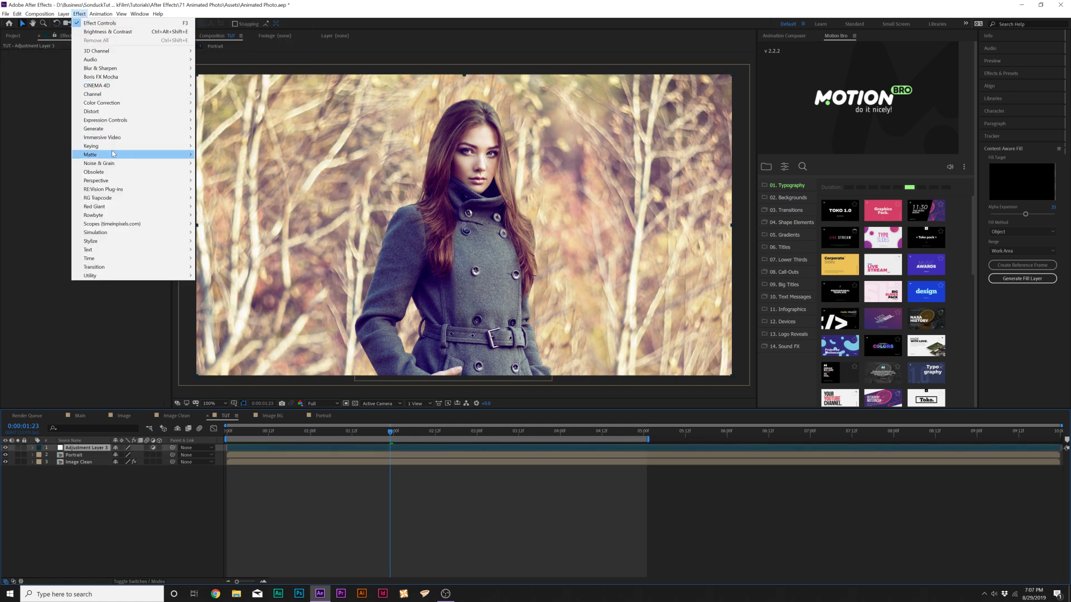
mouse_move(110, 162)
left_click(223, 206)
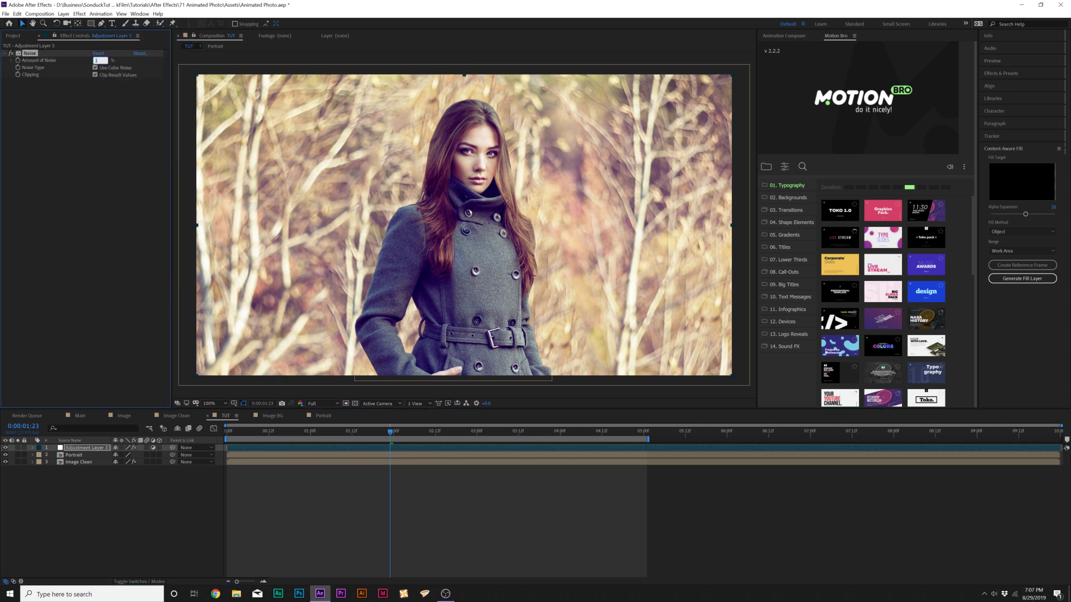
type("12")
left_click(92, 120)
left_click(95, 67)
Preview the noise and flicker from the start of the composition
scroll(382, 279, "up", 1)
scroll(287, 331, "down", 1)
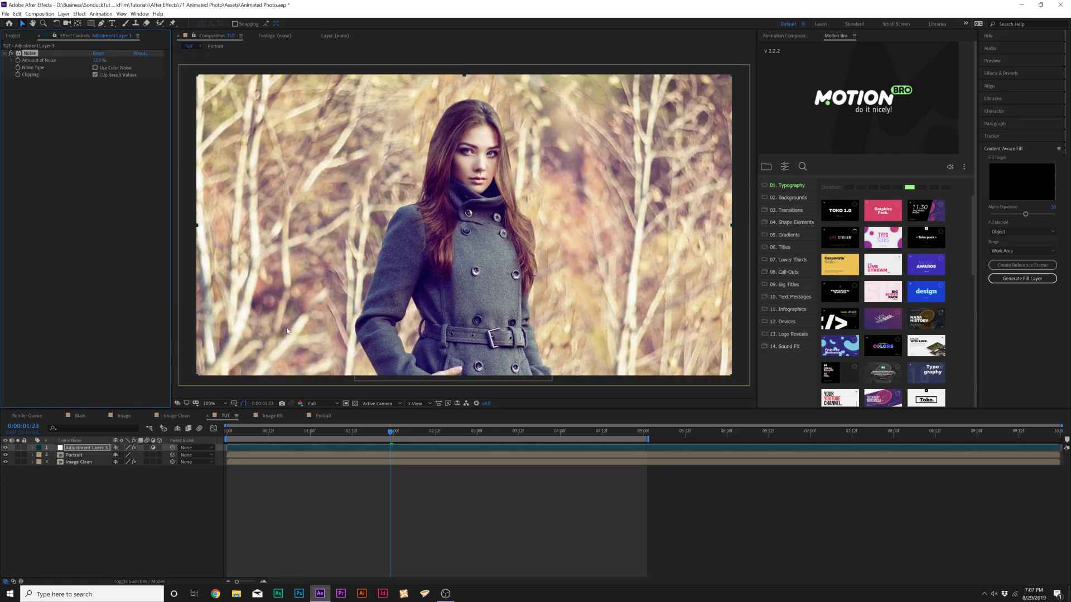
left_click(218, 405)
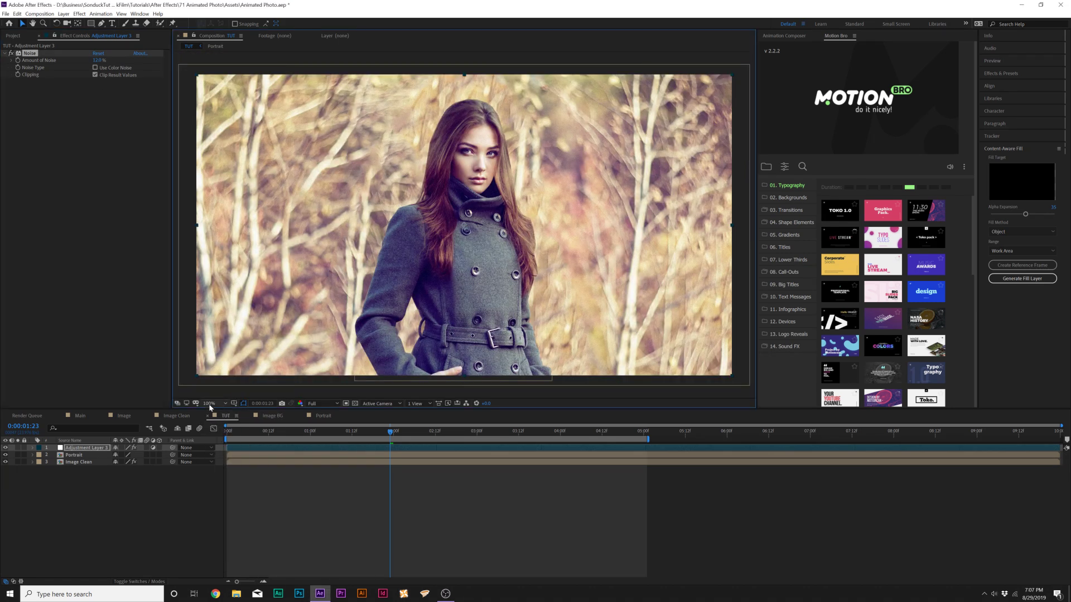
scroll(210, 408, "up", 1)
left_click(234, 432)
key("space")
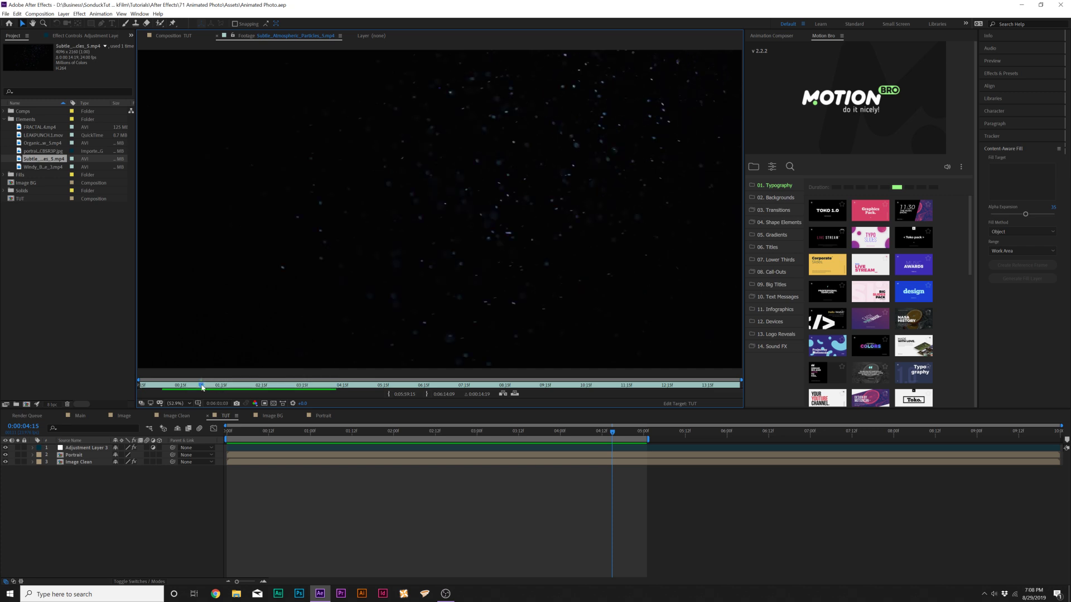
Place the Subtle_Atmospheric_Particles footage in the composition and scale it to 55%
left_click_drag(223, 385, 171, 388)
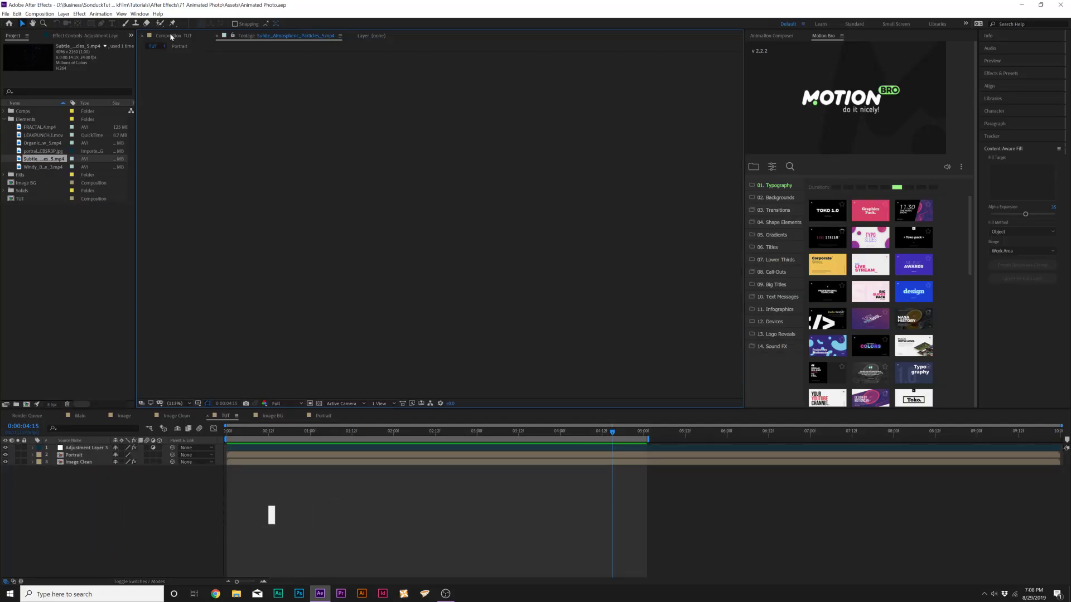
left_click_drag(36, 160, 91, 450)
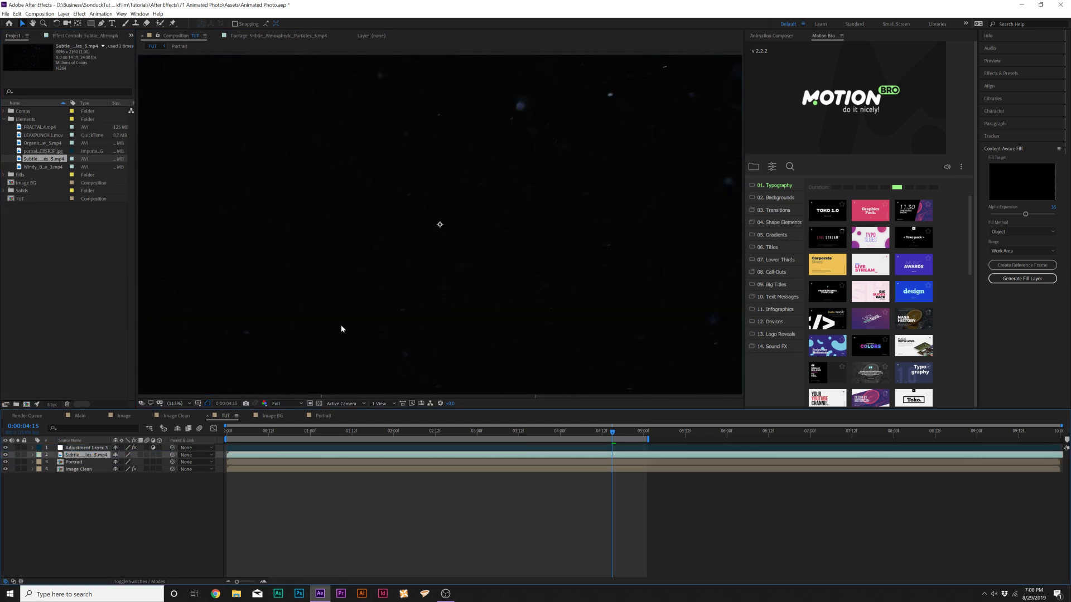
key("slash")
key("s")
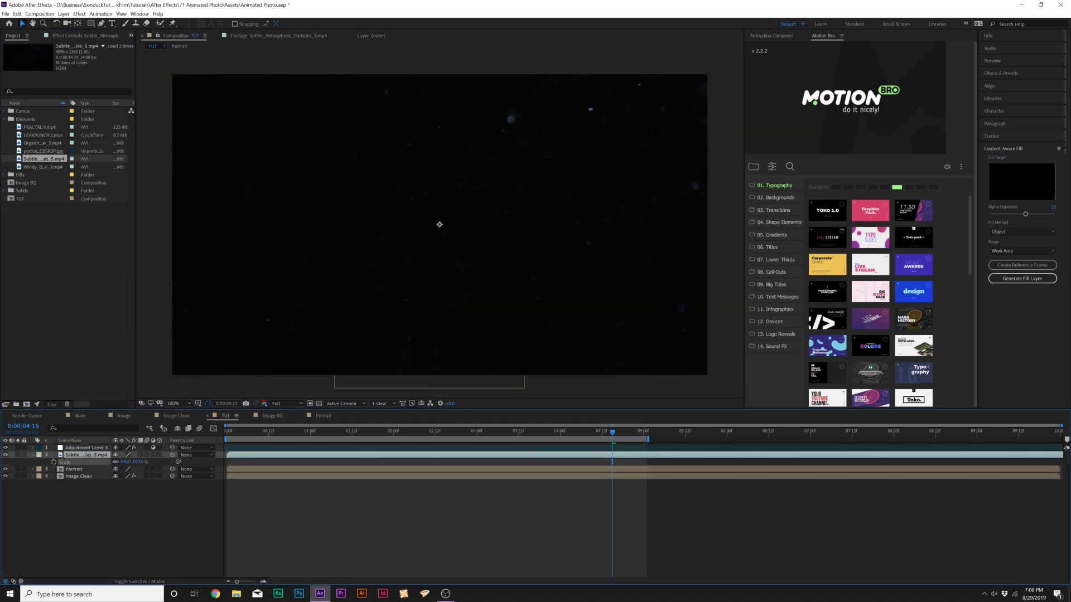
left_click_drag(123, 462, 134, 557)
Set the particle layers to Screen blend mode and check the overlay in preview
left_click(140, 582)
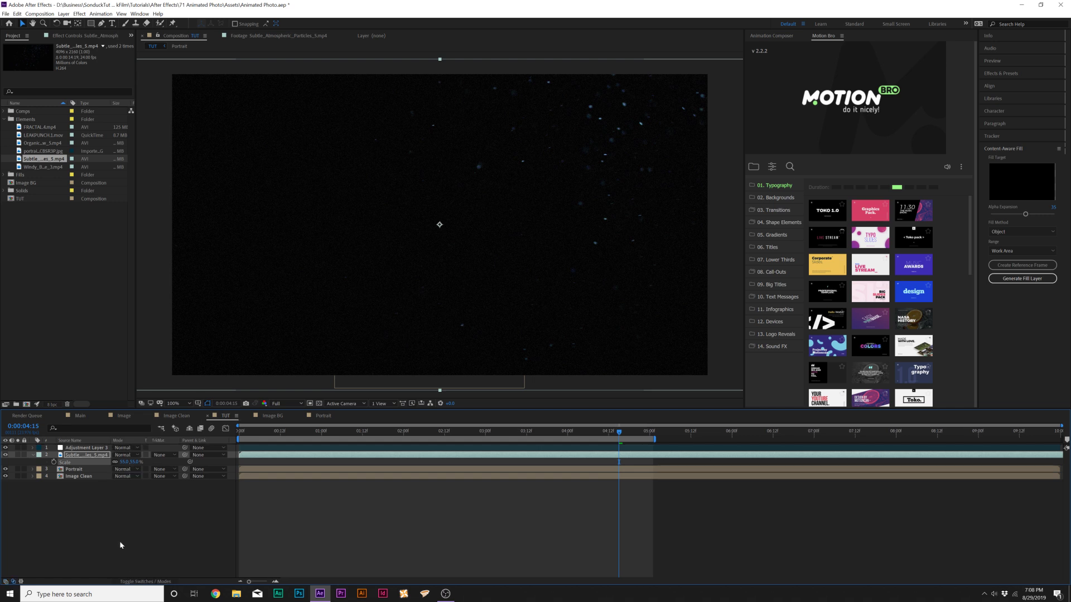
left_click(124, 455)
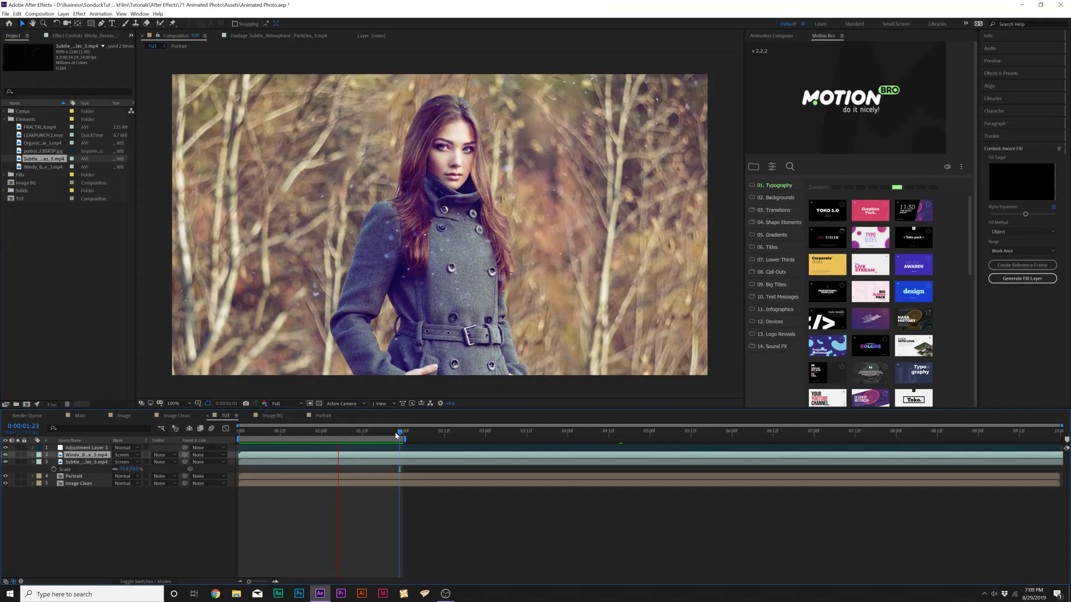
key("space")
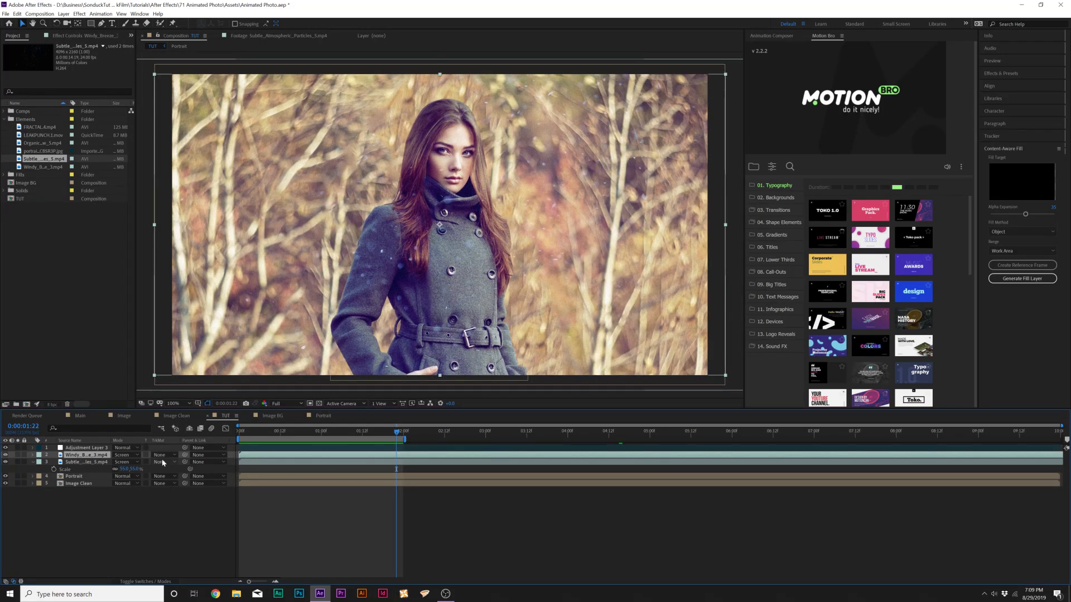
key("F2")
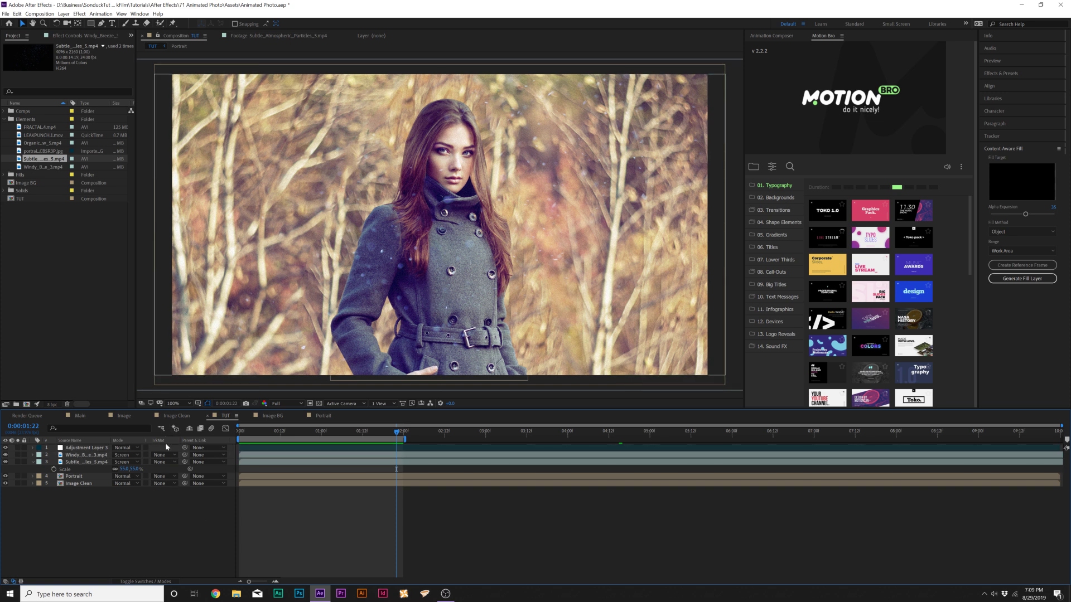
left_click(32, 461)
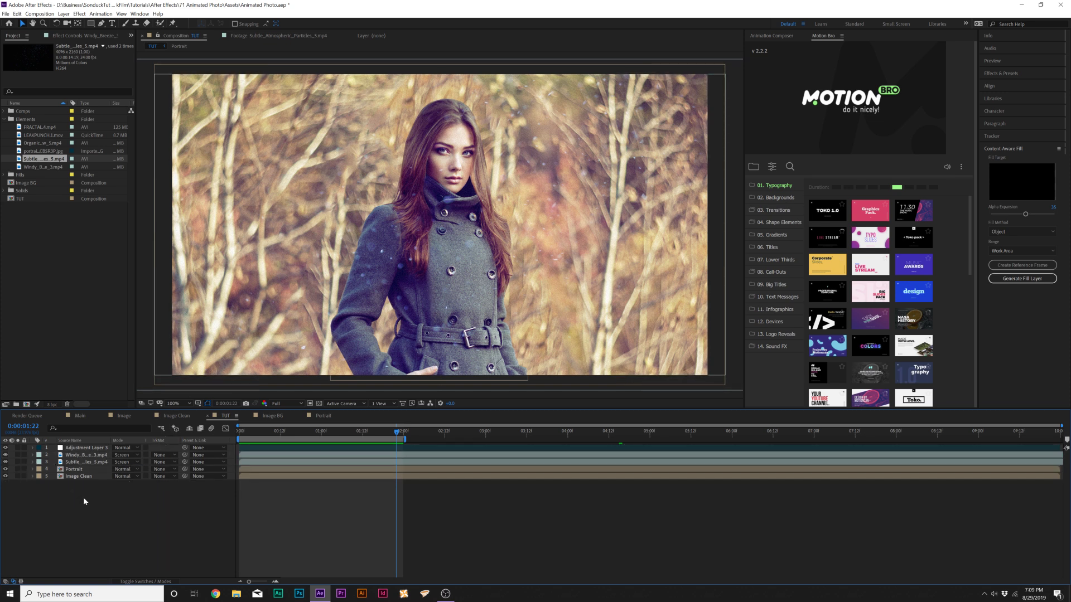
Add an adjustment layer with CC Rainfall, slightly larger drop Size and 4300 Drops, then preview
key("ctrl+alt+y")
key("alt+t")
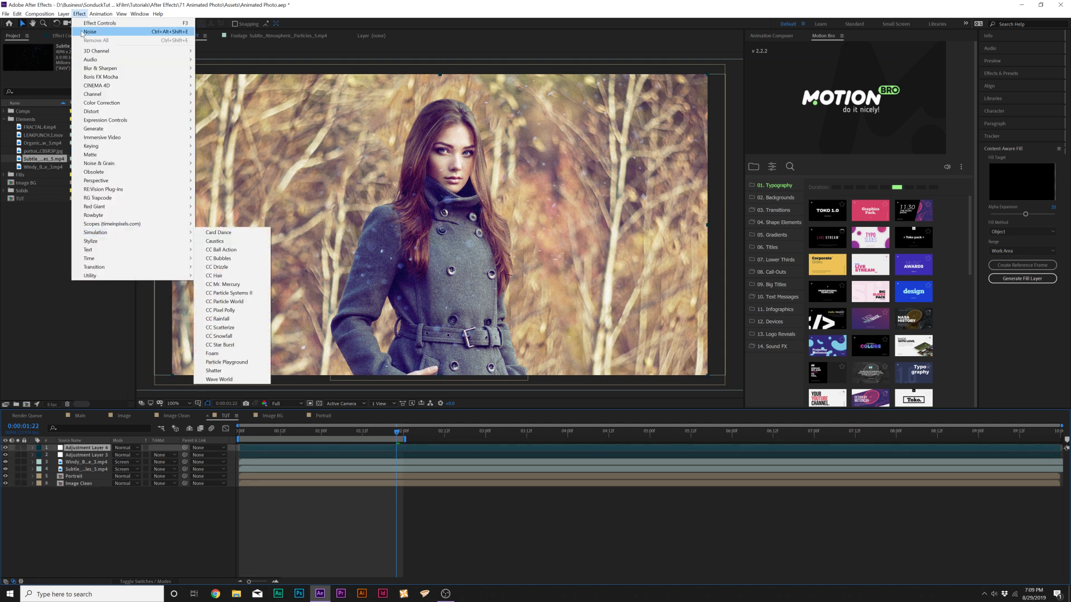
mouse_move(101, 236)
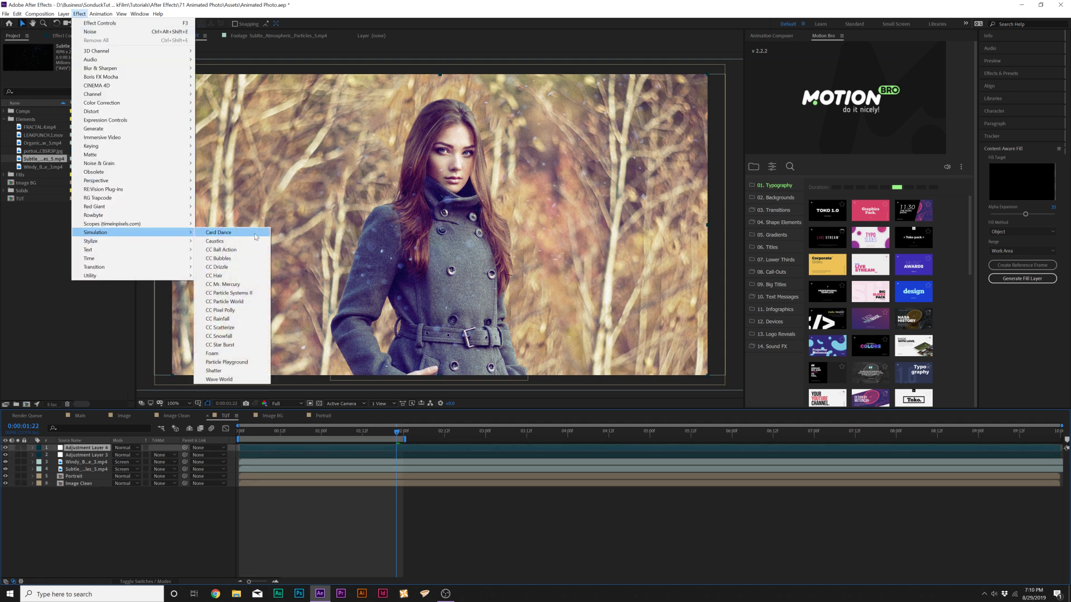
left_click(229, 319)
left_click_drag(80, 67, 96, 69)
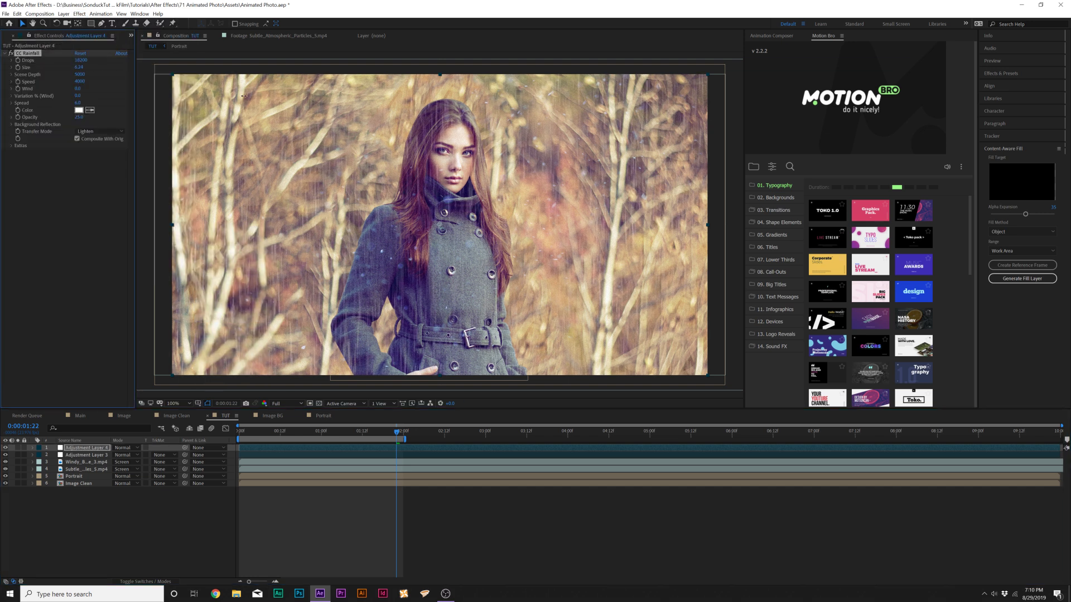
left_click_drag(80, 60, 67, 60)
key("space")
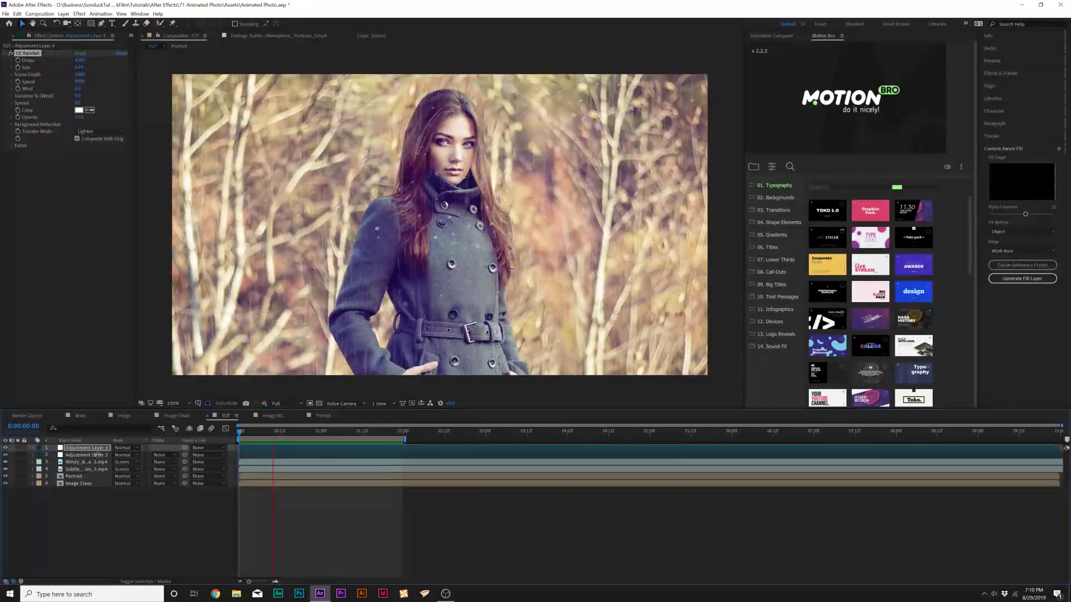
left_click(99, 550)
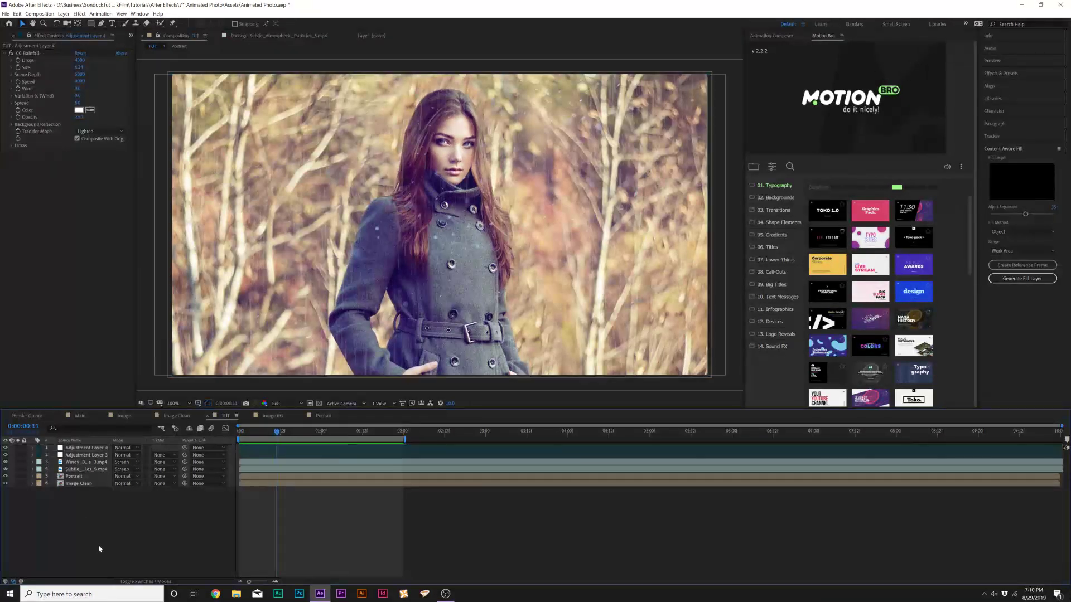
Turn on the Motion Blur switch for Image Clean and another layer
left_click(138, 583)
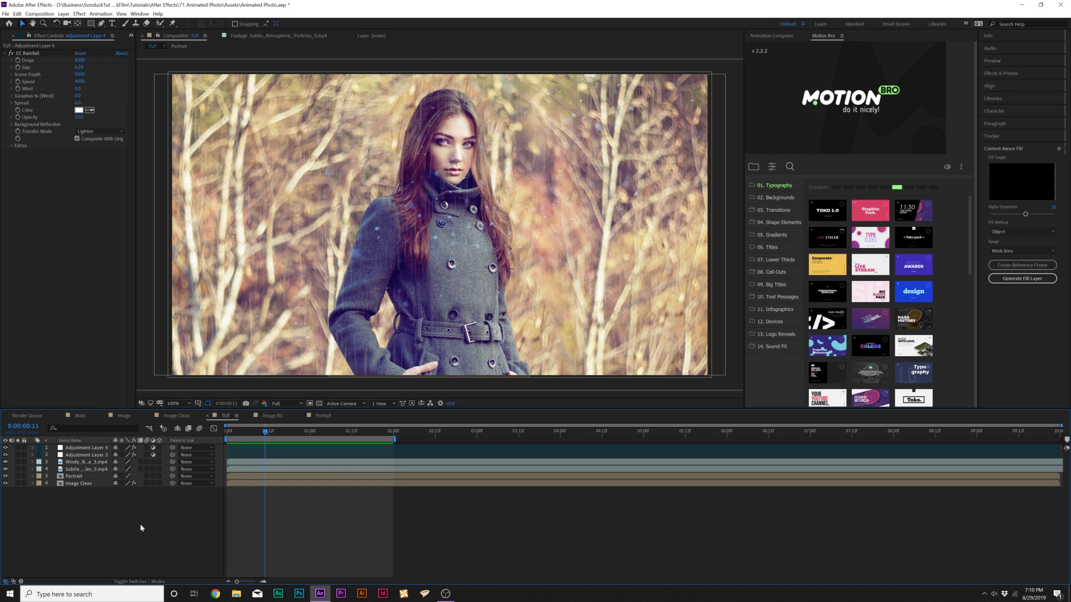
left_click(147, 483)
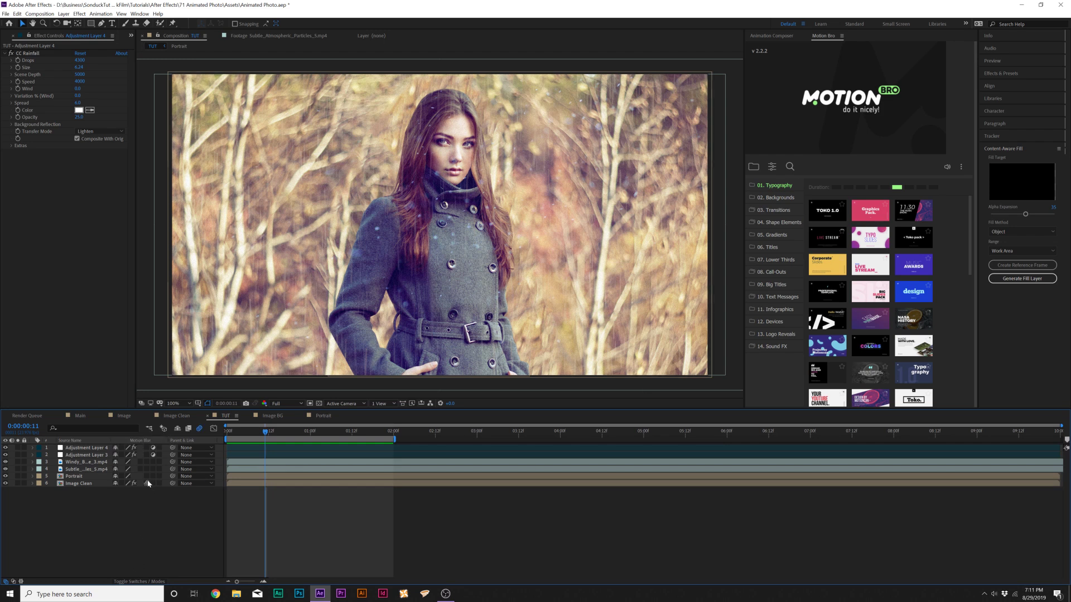
left_click(148, 447)
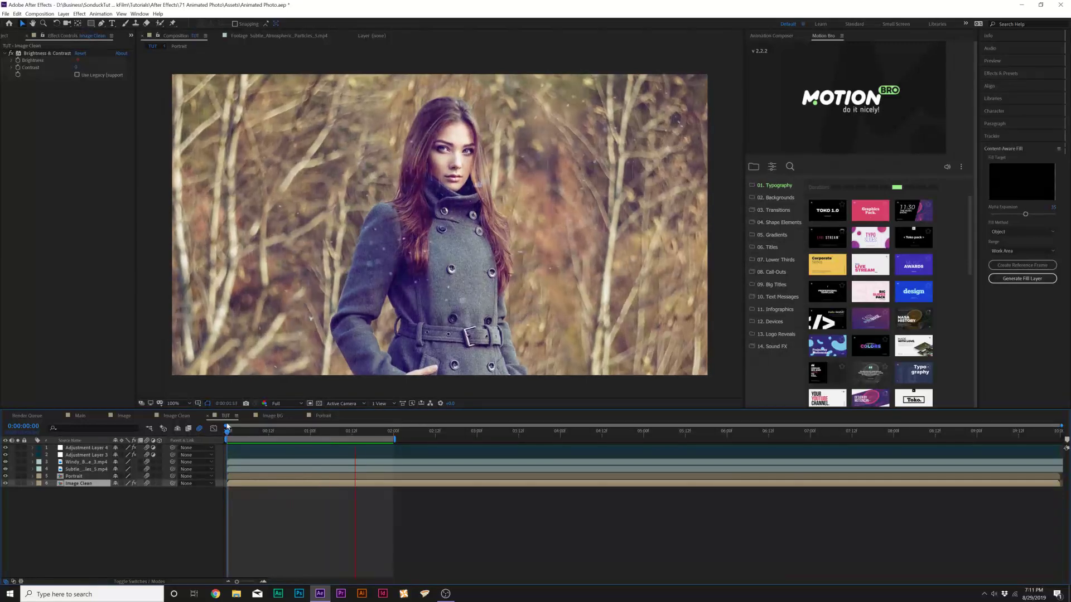